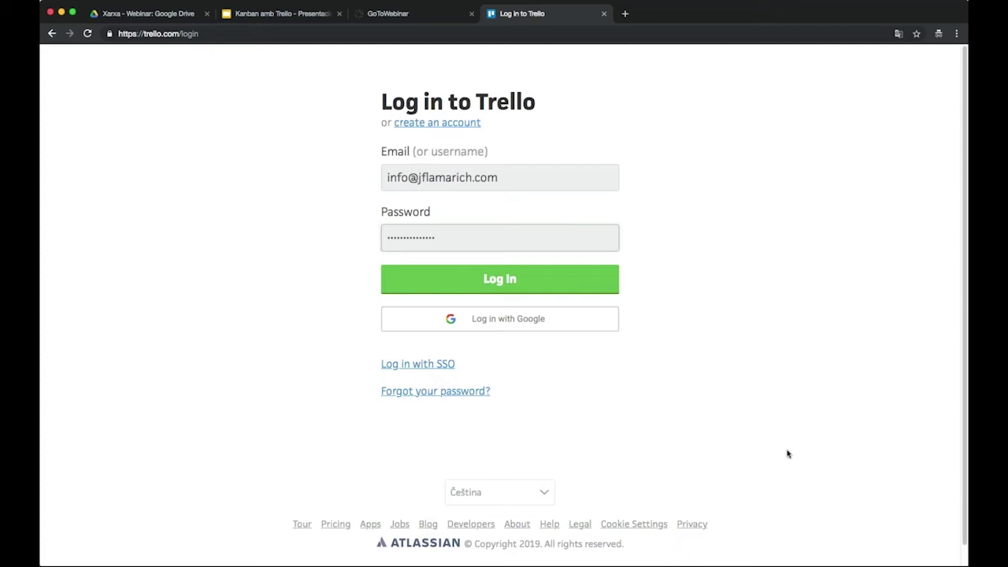
- Log in with the prefilled account credentials and review the upcoming and highlighted cards in the Inicio feed
click(564, 289)
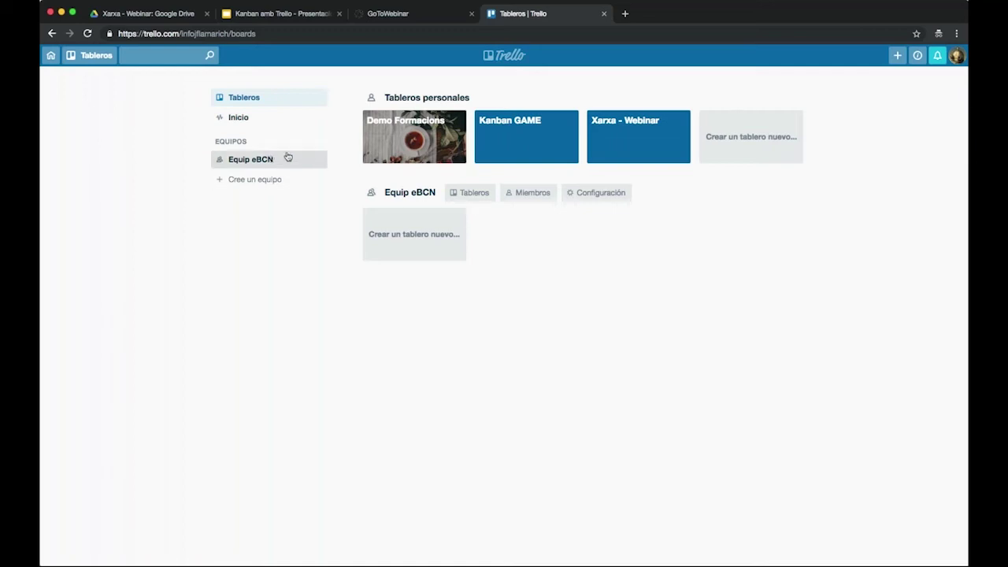
click(247, 117)
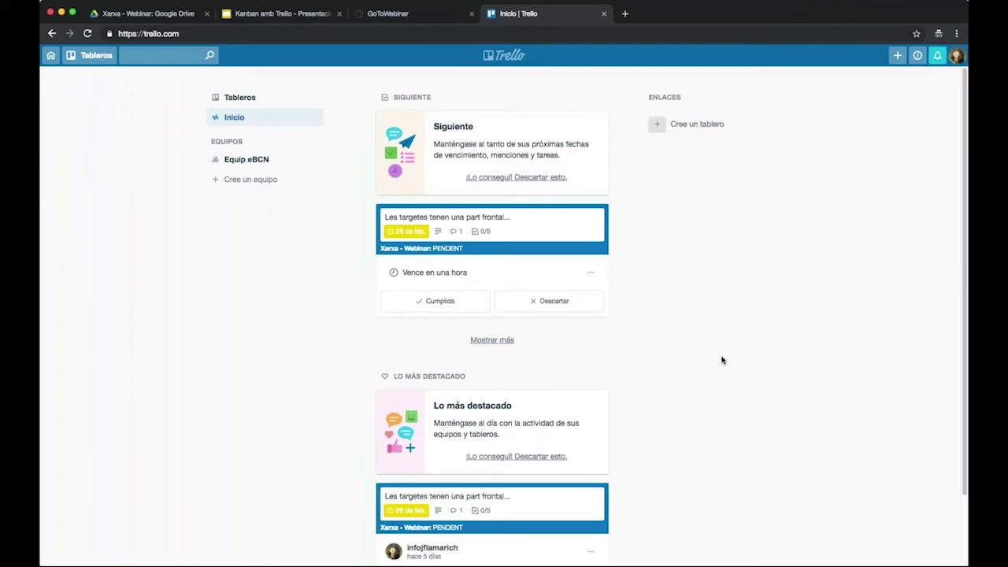
scroll(965, 367, down, 1)
scroll(966, 366, down, 2)
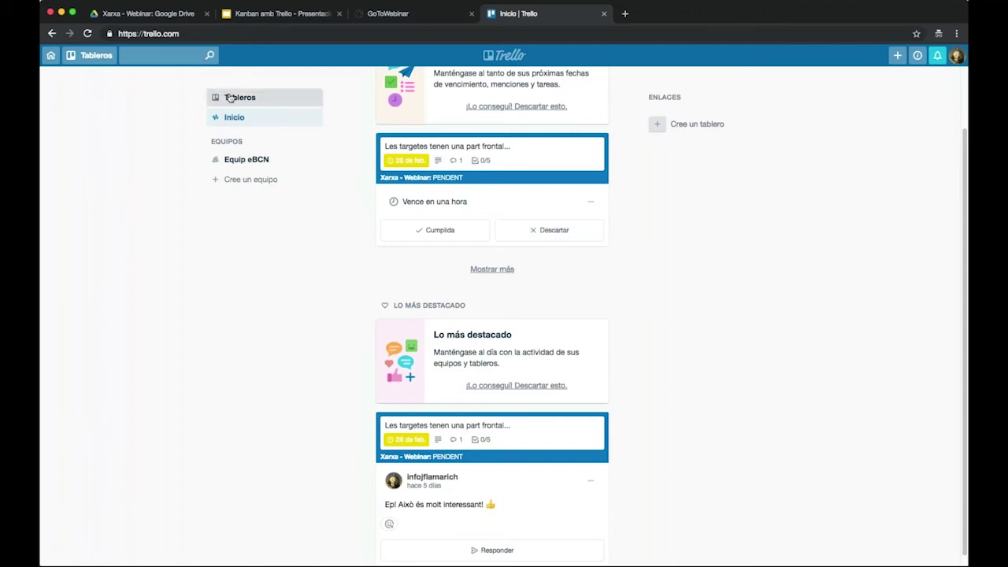
- Return to the boards overview and open the personal board "Xarxa - Webinar"
scroll(230, 97, up, 2)
click(261, 101)
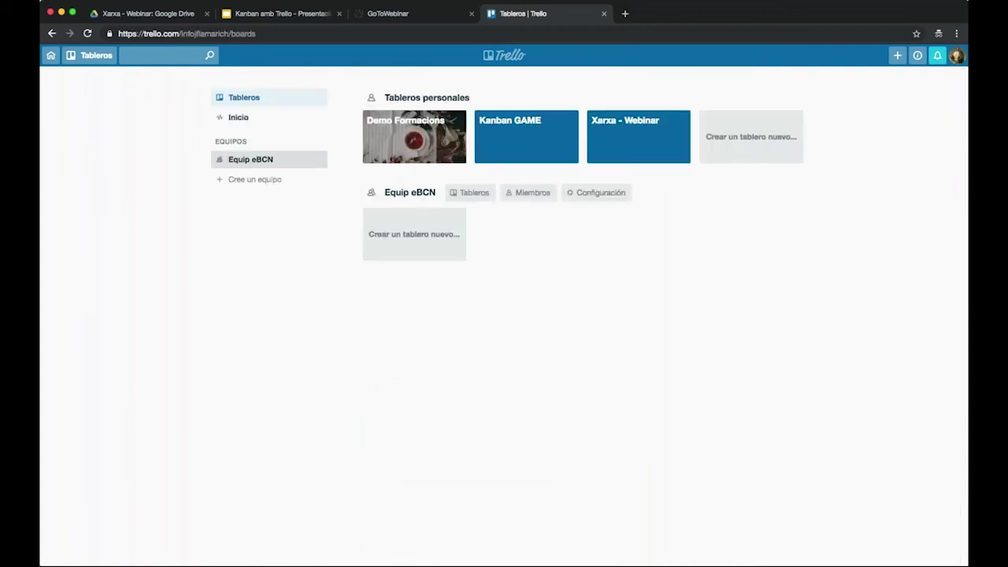
drag(385, 97, 472, 97)
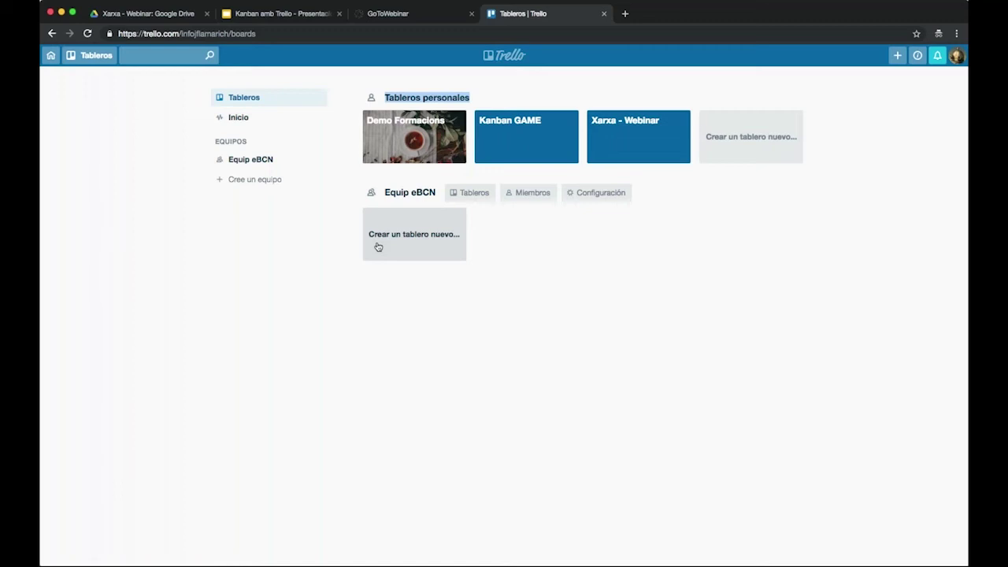
click(492, 274)
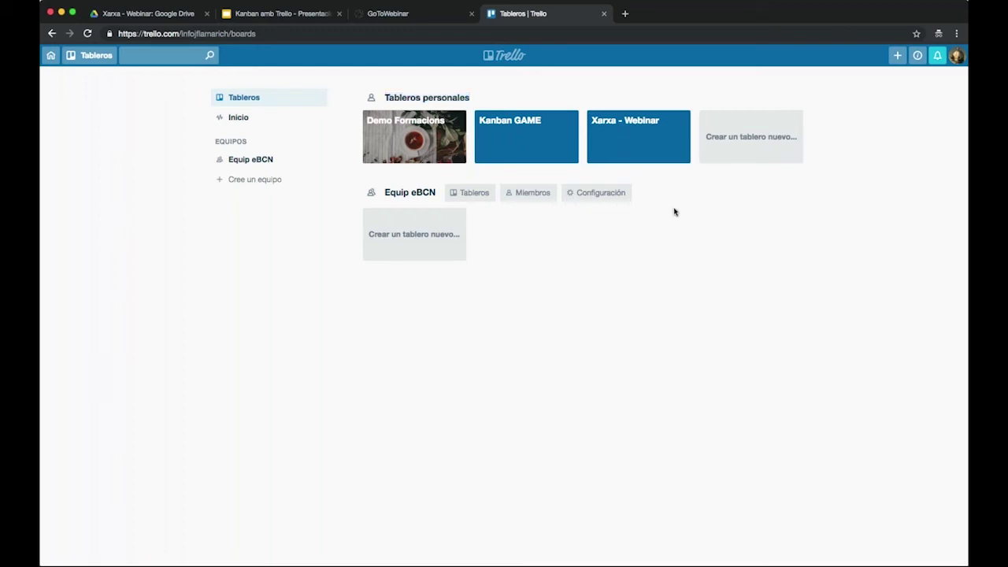
click(622, 122)
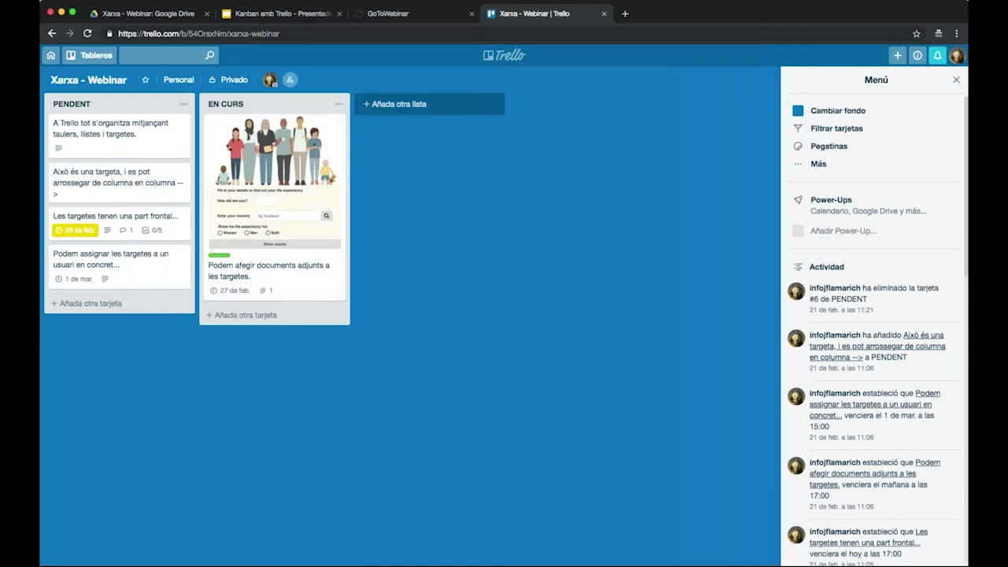
- Add a new list titled "FINALITZAT" after the EN CURS list
click(415, 107)
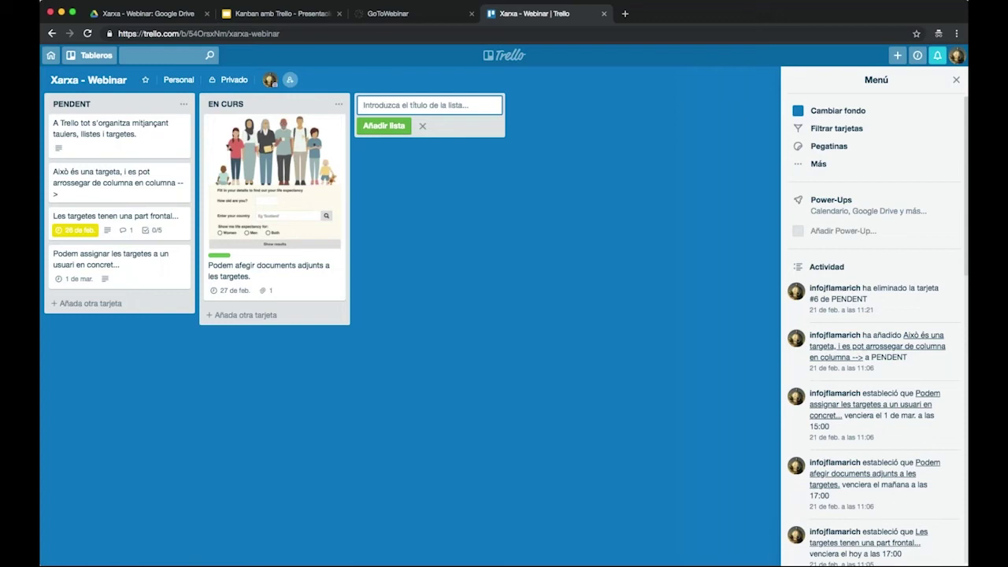
text(FINA)
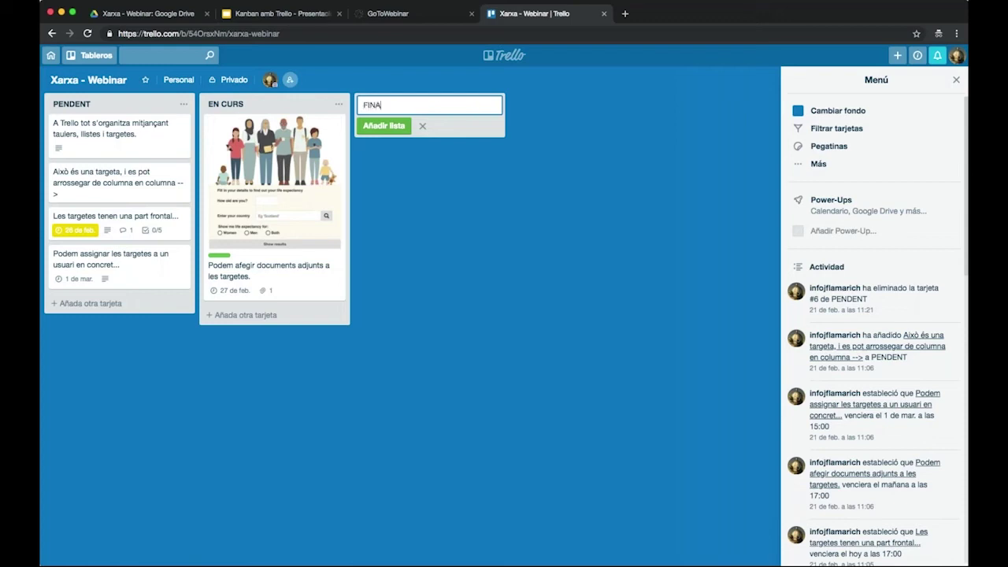
text(LITZAT)
key(Return)
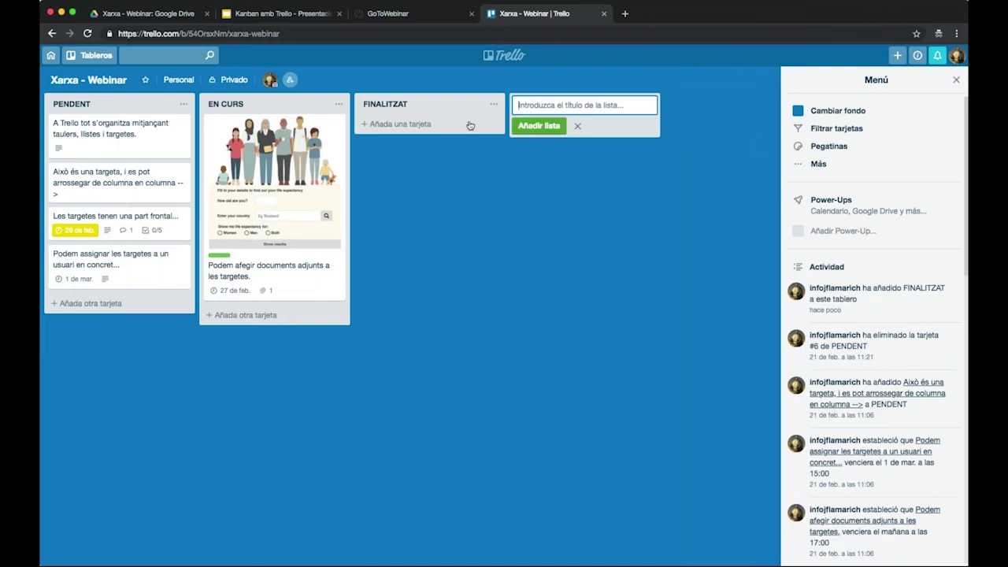
- Add a list titled "IDEES NOVES" and move it to the first position, before PENDENT
drag(416, 105, 449, 105)
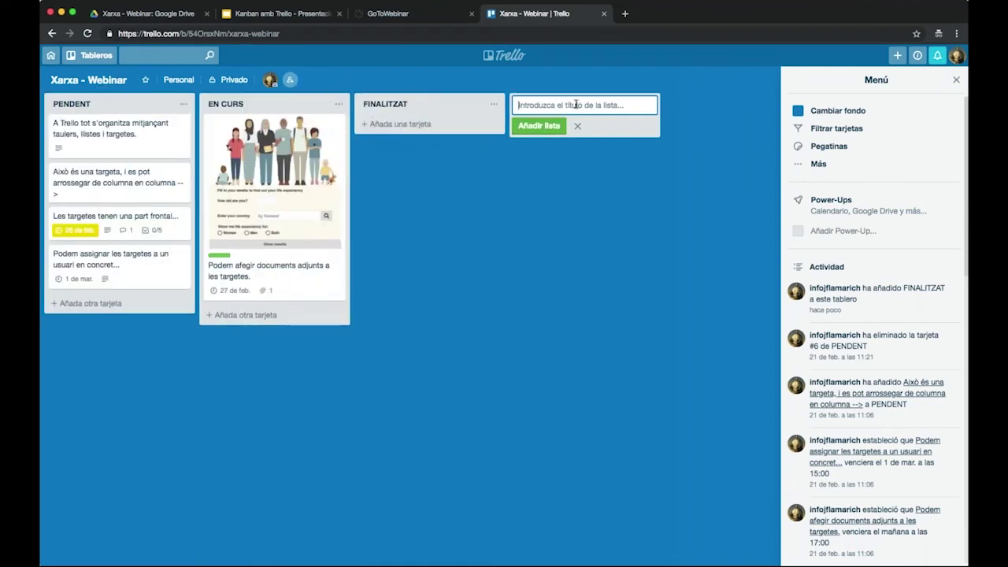
text(ES NOVES)
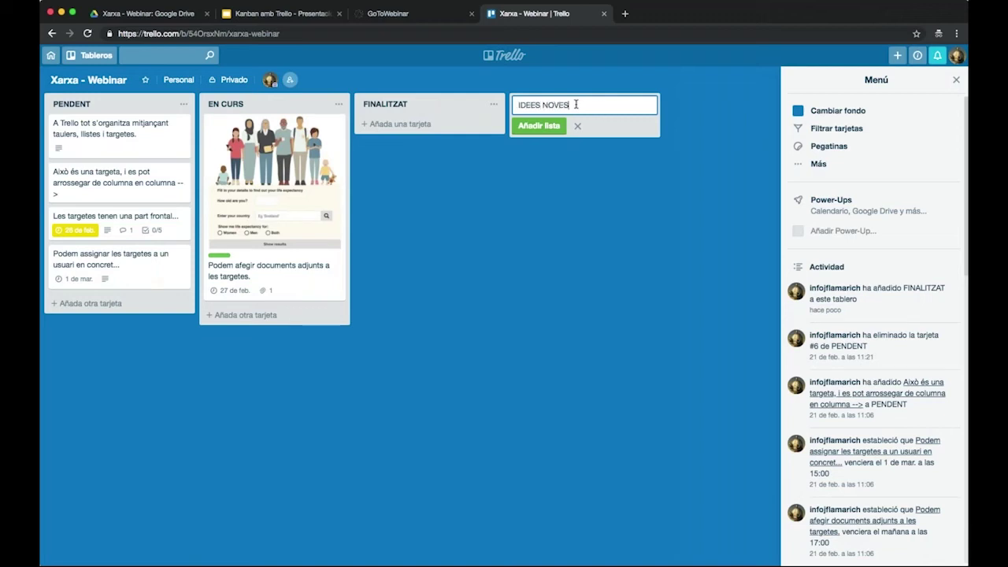
key(Return)
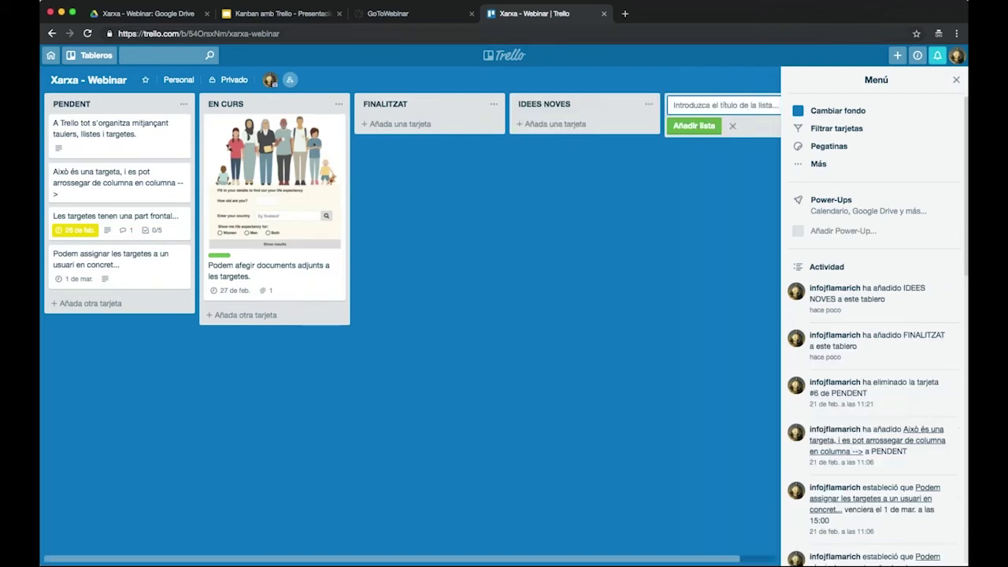
drag(582, 100, 151, 123)
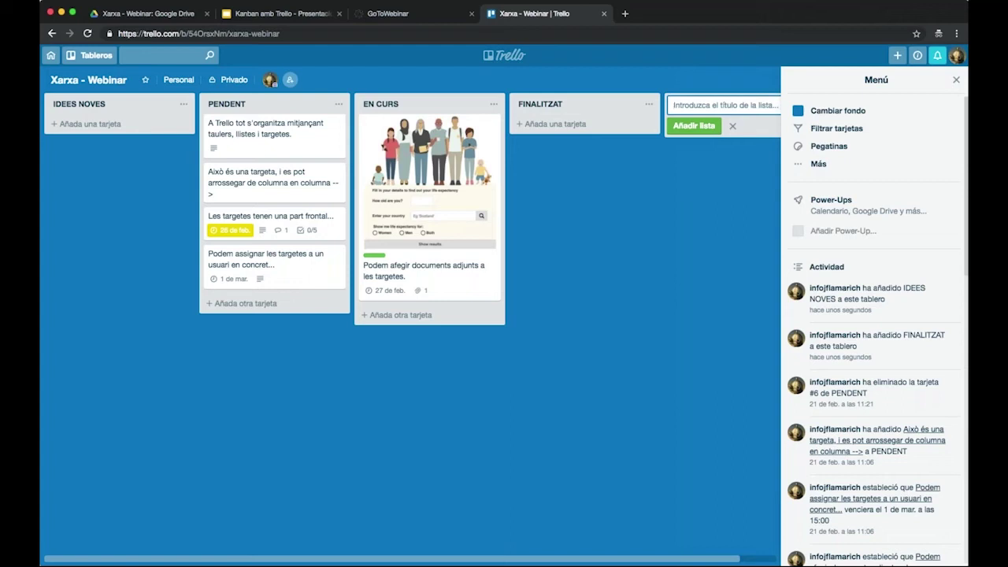
- Check the details of the first PENDENT card, and move the card "Això és una targeta..." to the start of EN CURS
click(322, 129)
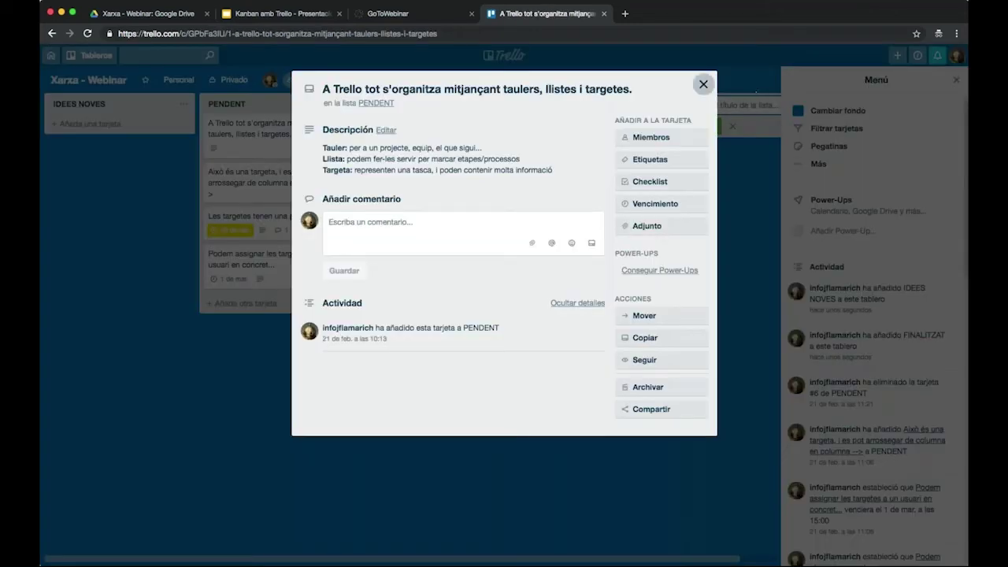
click(703, 85)
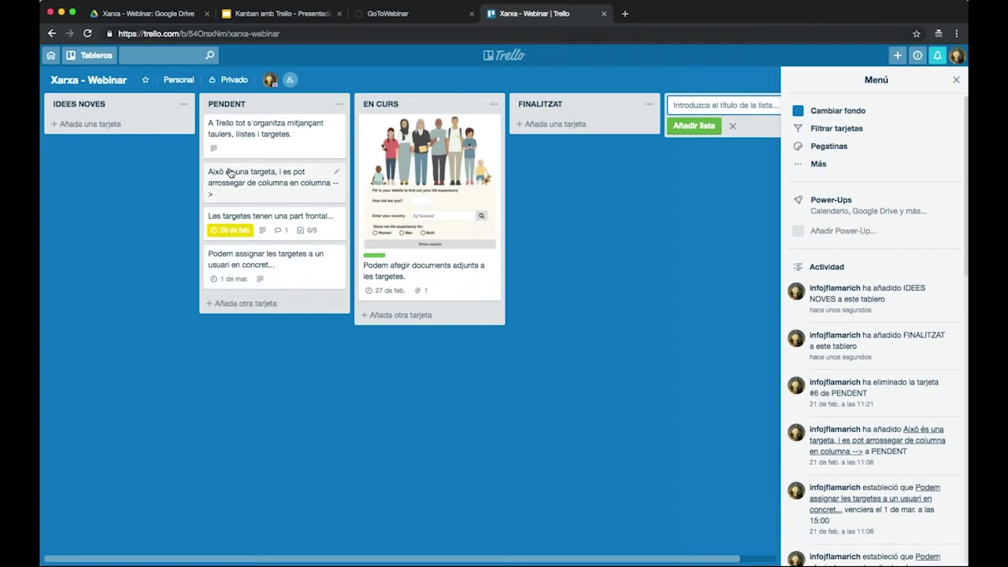
drag(230, 171, 393, 110)
drag(411, 337, 417, 139)
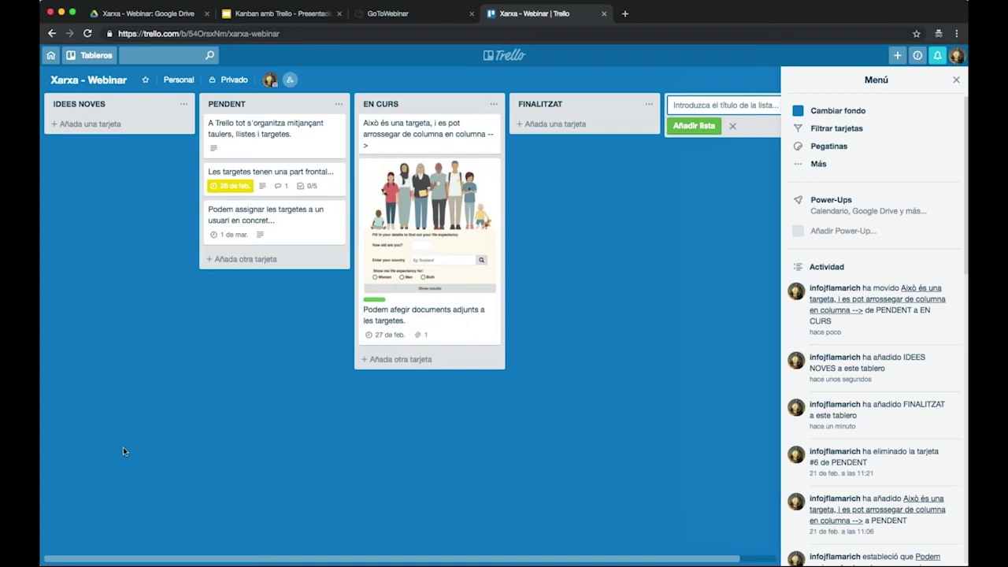
- Apply the green label to the PENDENT card "Les targetes tenen una part frontal..." and close the card
click(269, 175)
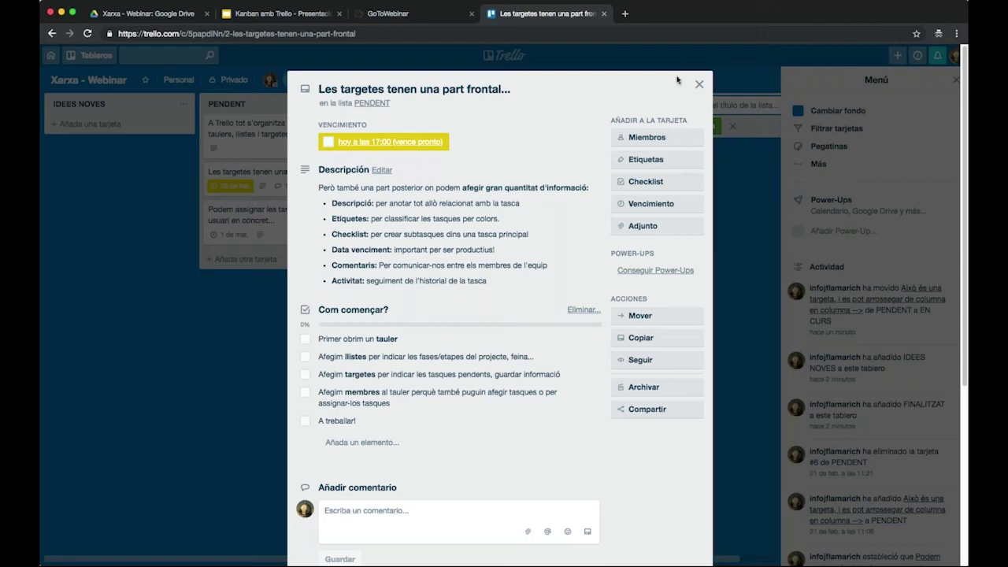
click(665, 162)
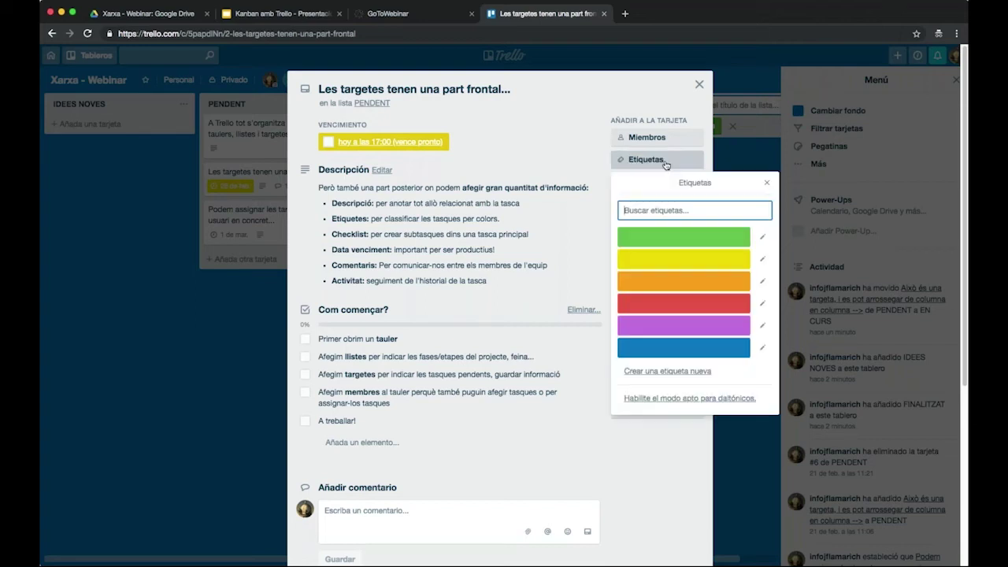
click(668, 248)
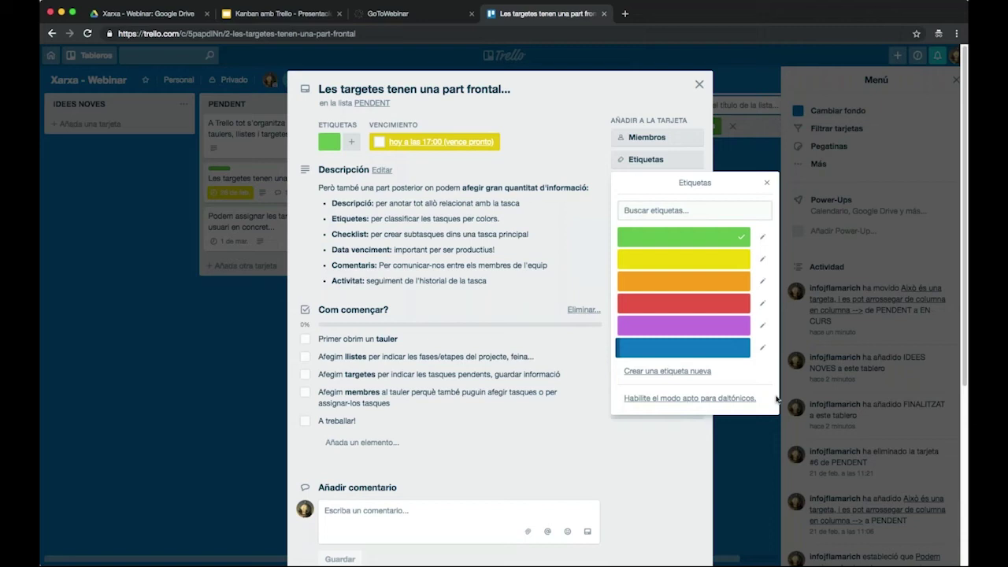
click(698, 84)
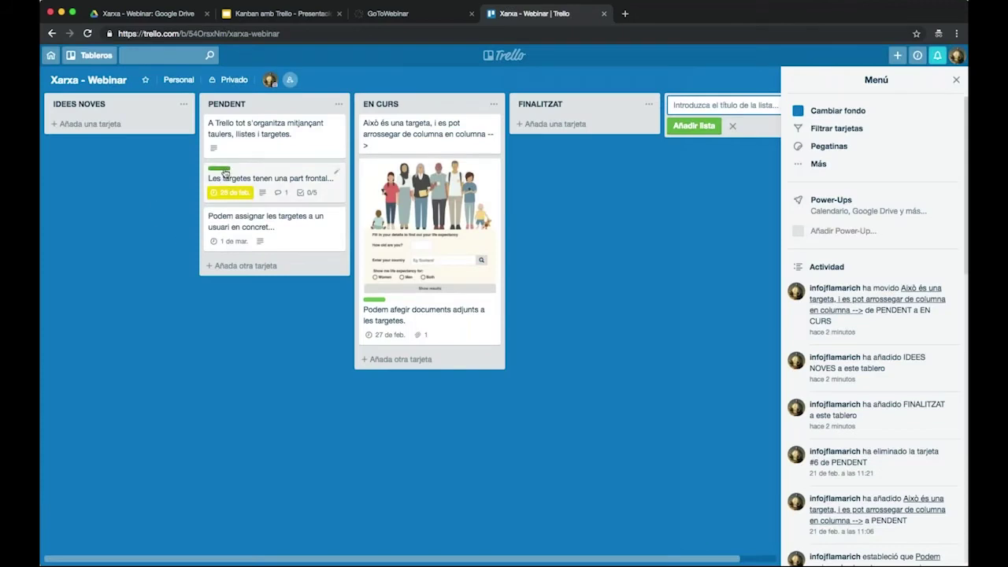
- Dismiss the empty new-list form and complete all five "Com començar?" checklist items on the card "Les targetes tenen una part frontal..."
click(258, 174)
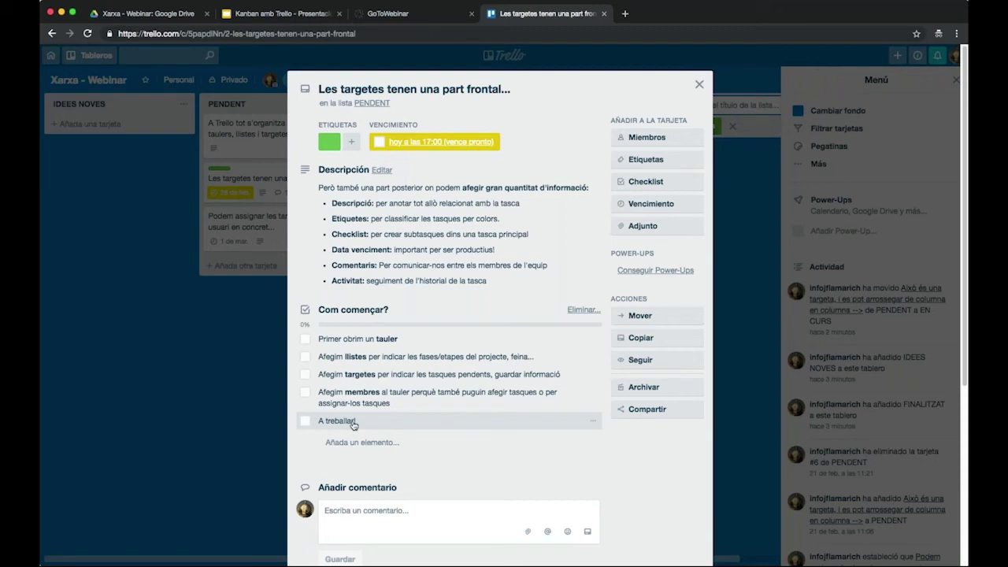
click(699, 83)
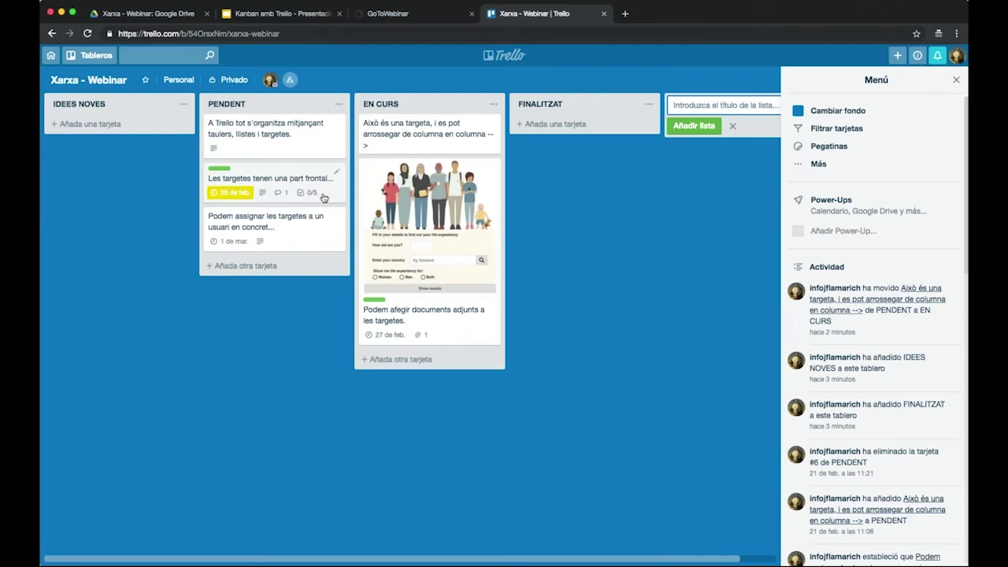
key(Escape)
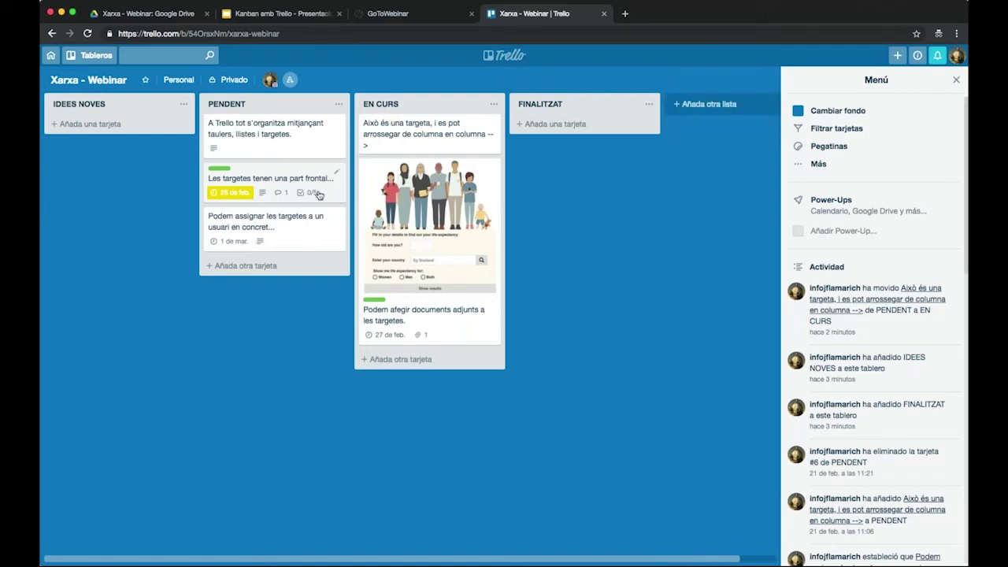
click(306, 187)
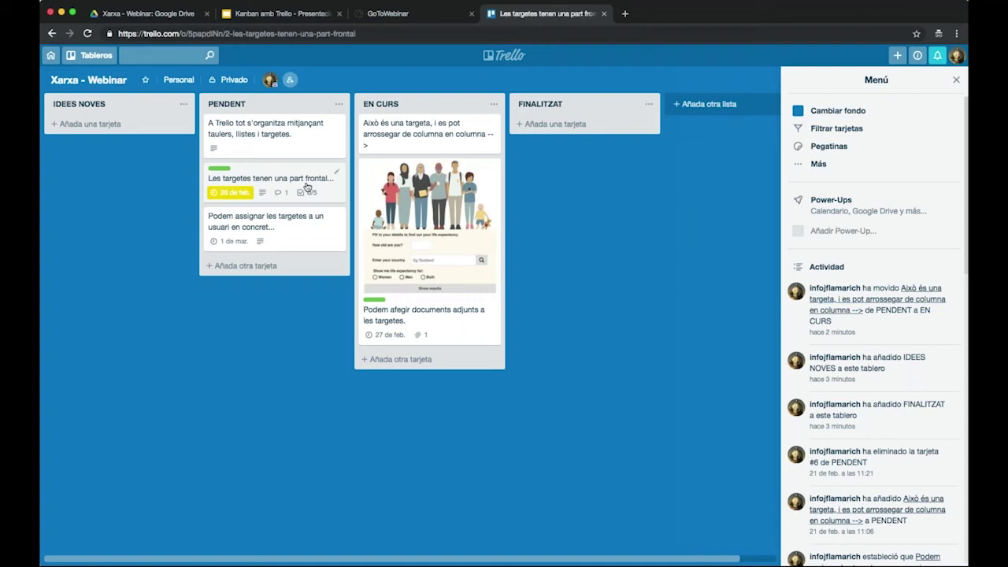
click(307, 339)
click(308, 358)
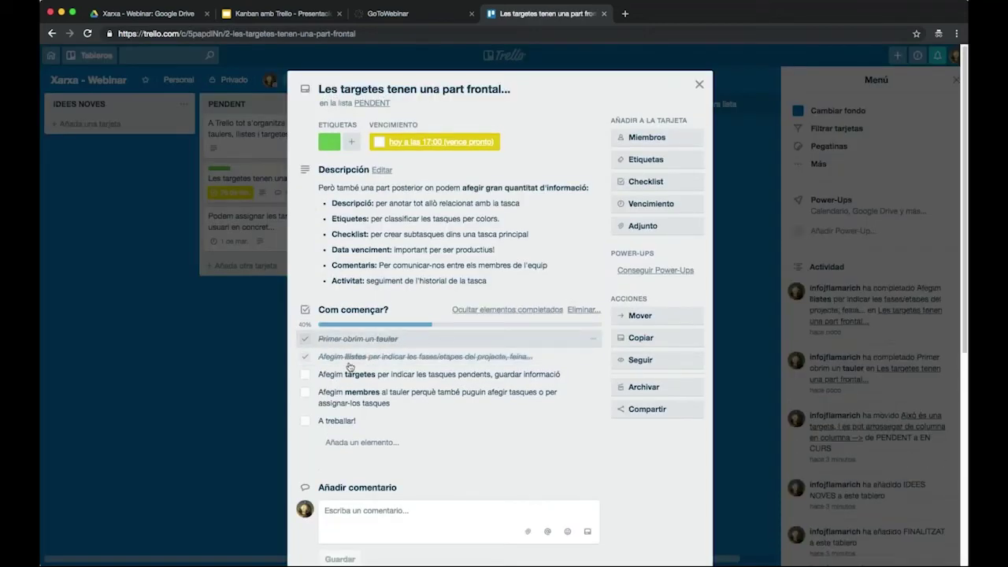
click(305, 375)
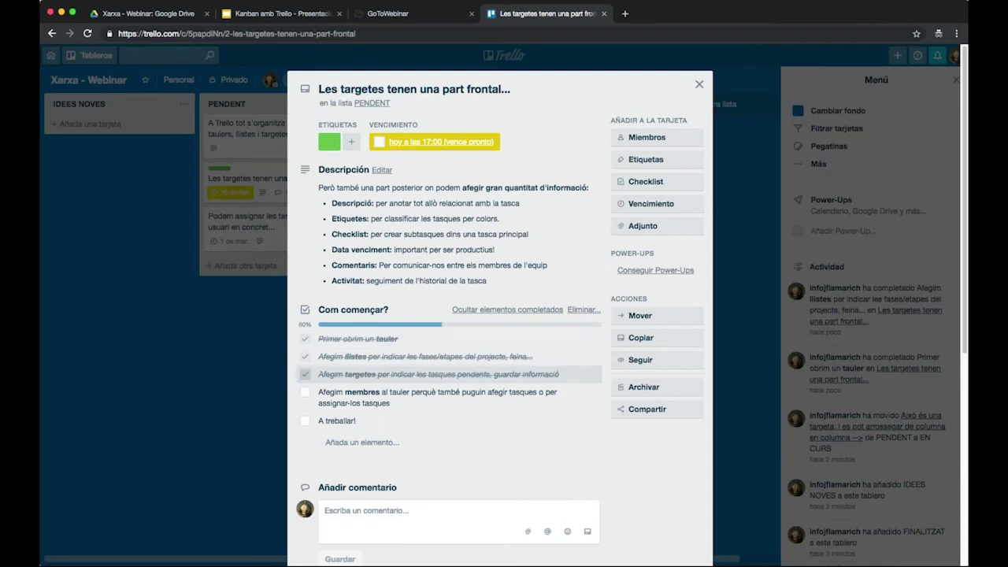
click(305, 395)
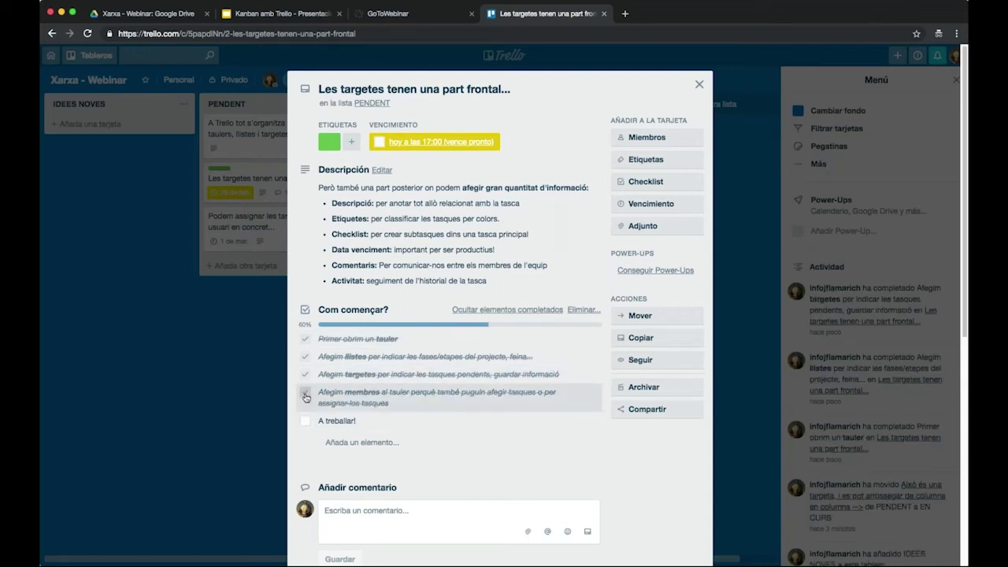
click(306, 421)
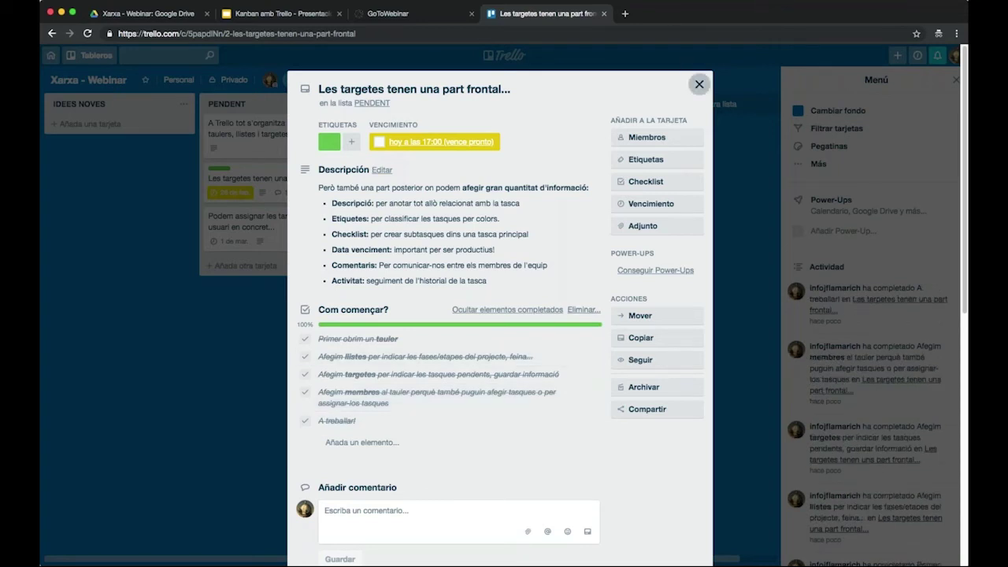
click(699, 84)
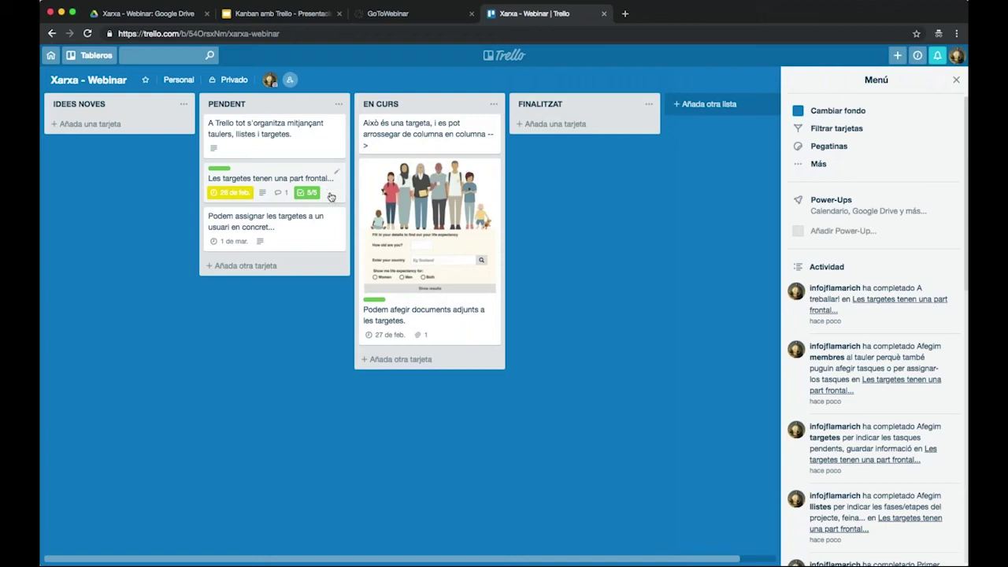
- Move the card "Les targetes tenen una part frontal..." to FINALITZAT and inspect its due date settings without changing them
drag(305, 177, 572, 142)
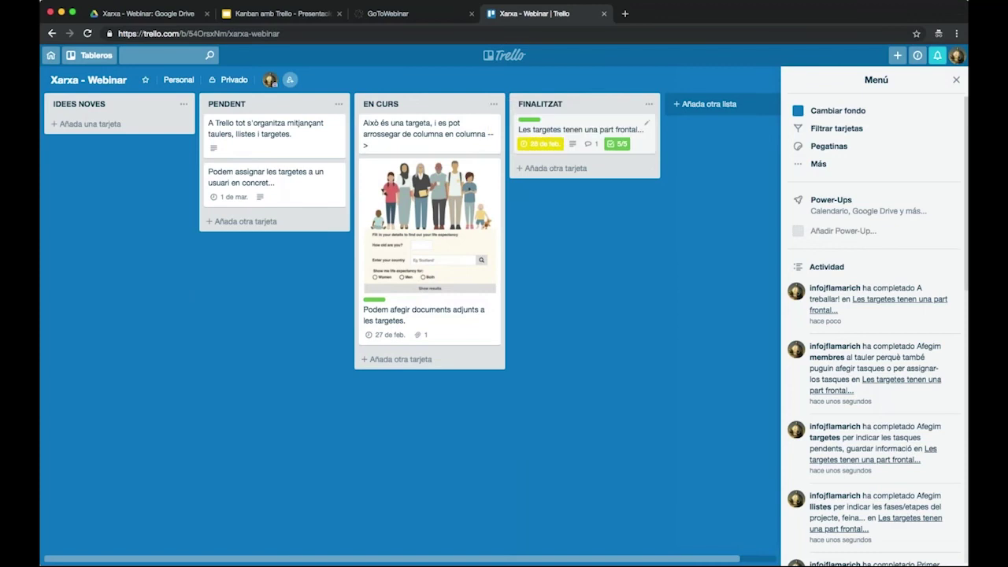
click(571, 135)
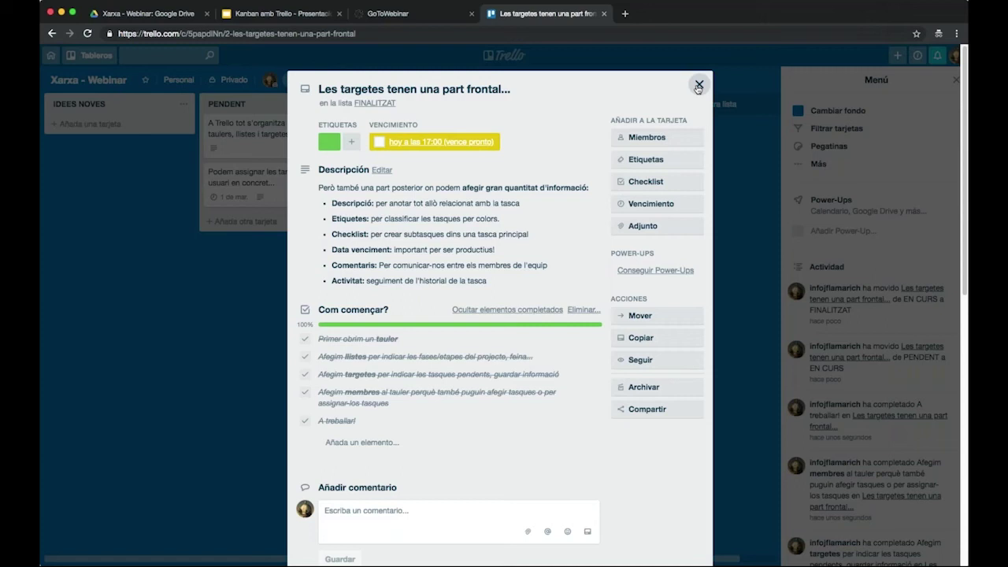
click(643, 201)
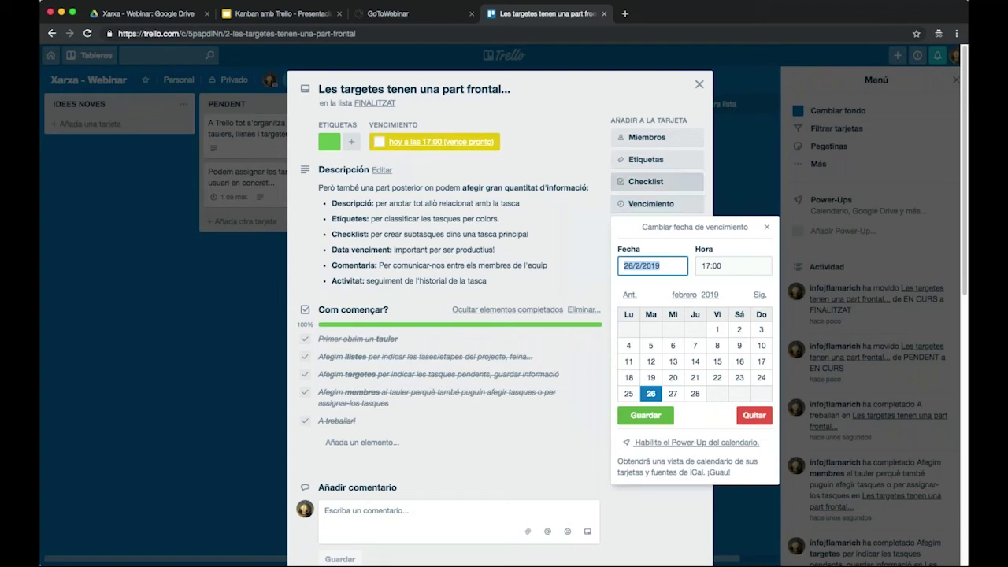
key(Escape)
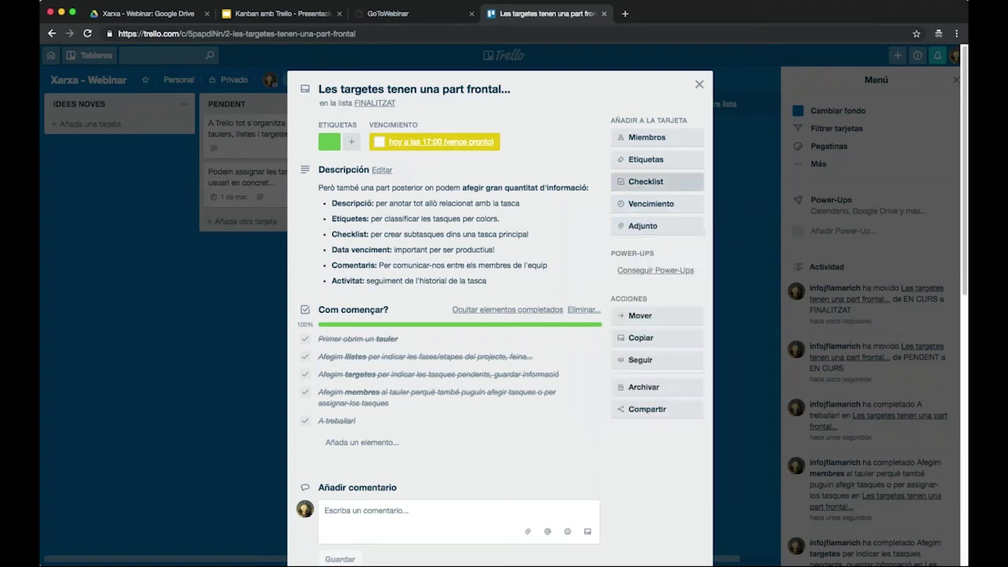
click(699, 84)
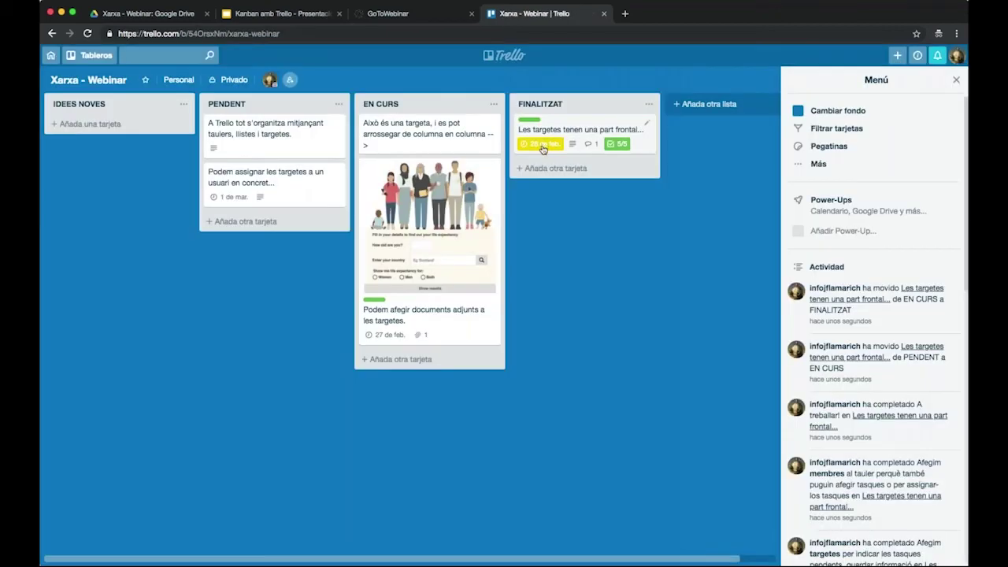
- Mark the due date of the FINALITZAT card "Les targetes tenen una part frontal..." as complete, revert it, and close the card
click(556, 129)
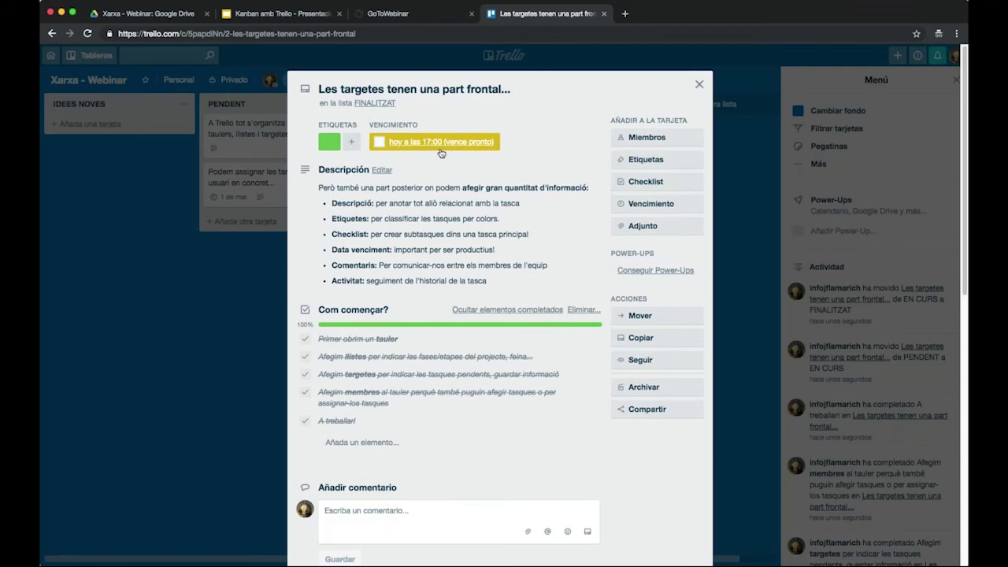
click(378, 143)
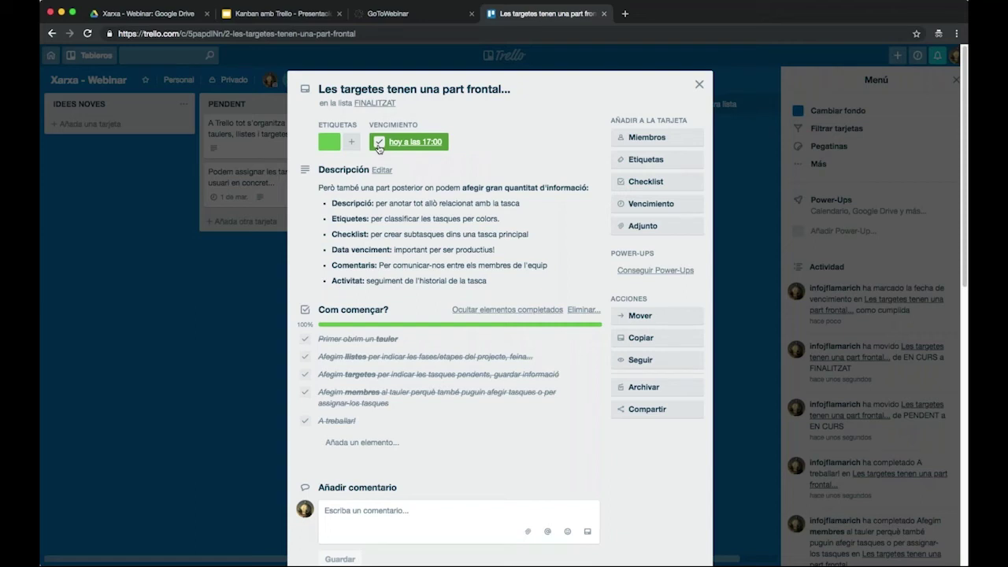
click(379, 142)
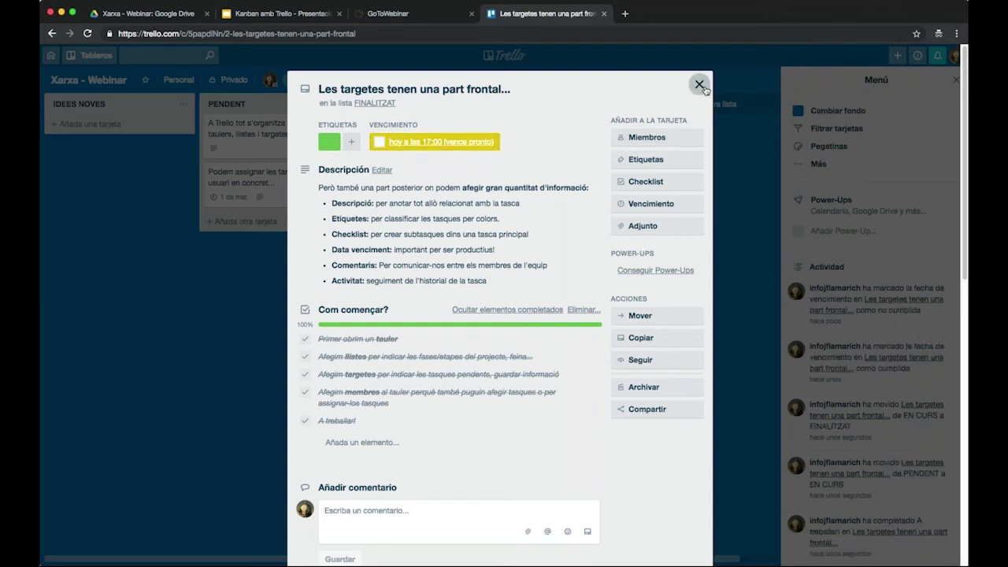
click(699, 84)
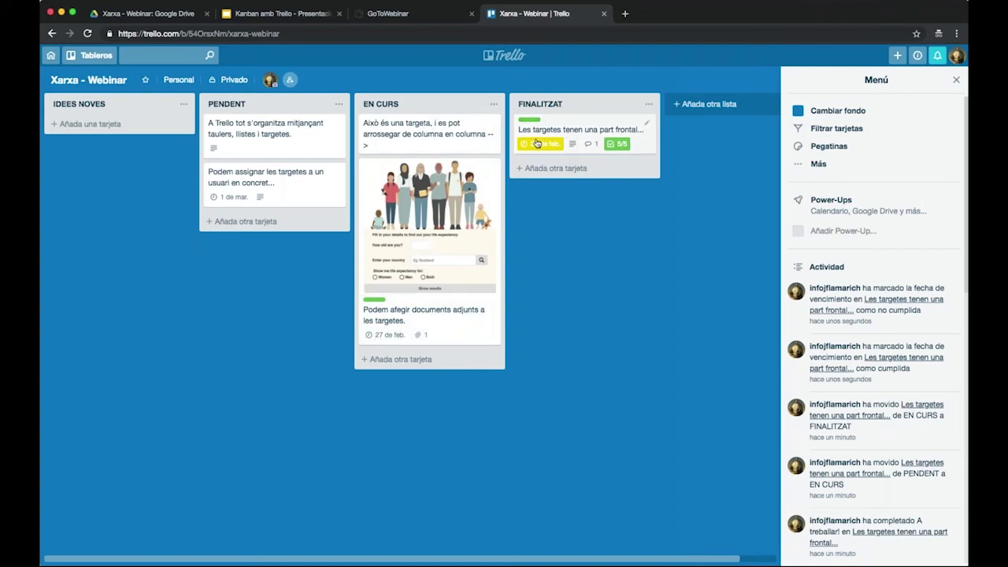
- Review the attachment source options for the EN CURS card "Podem afegir documents adjunts a les targetes." without attaching anything
click(429, 243)
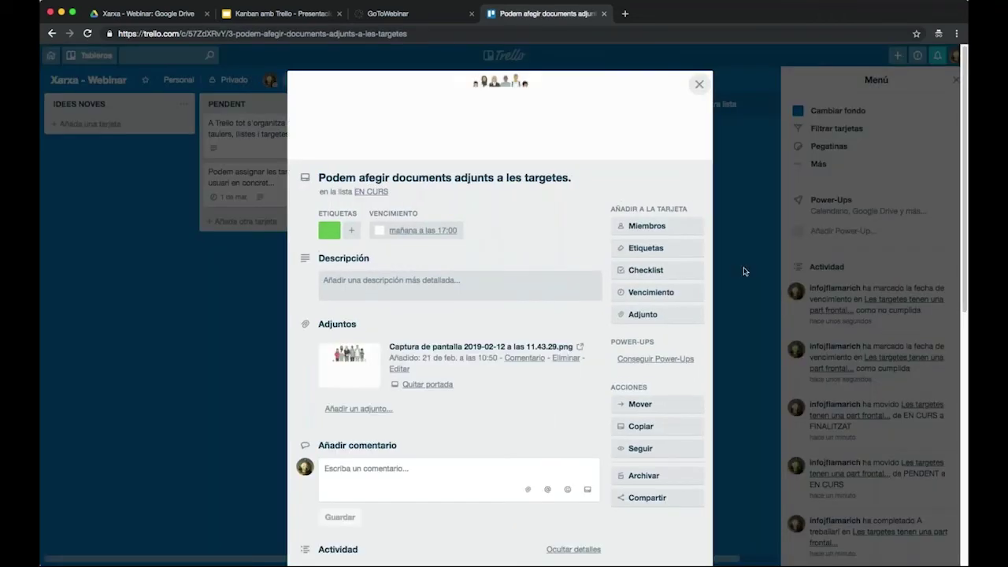
click(659, 313)
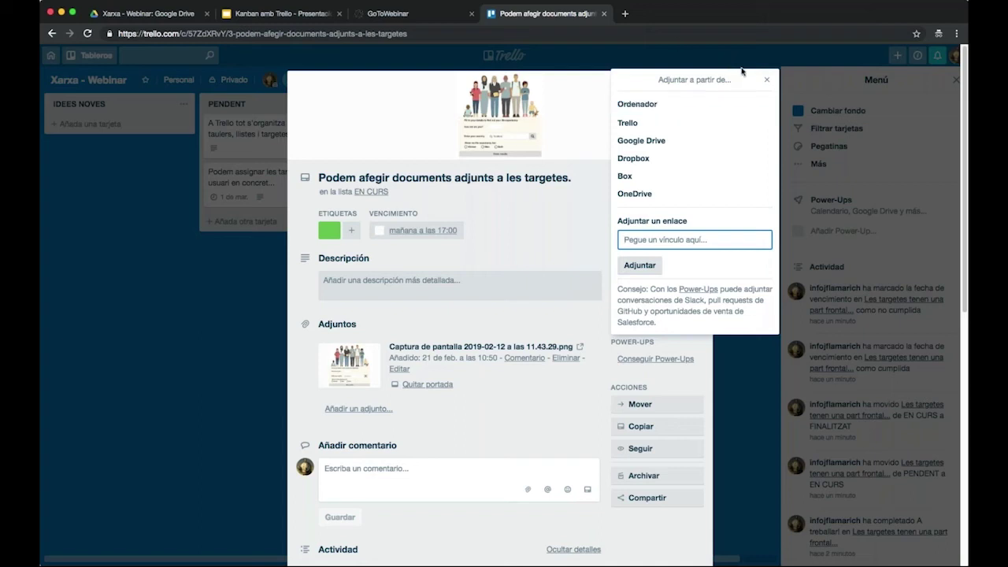
click(764, 80)
click(699, 84)
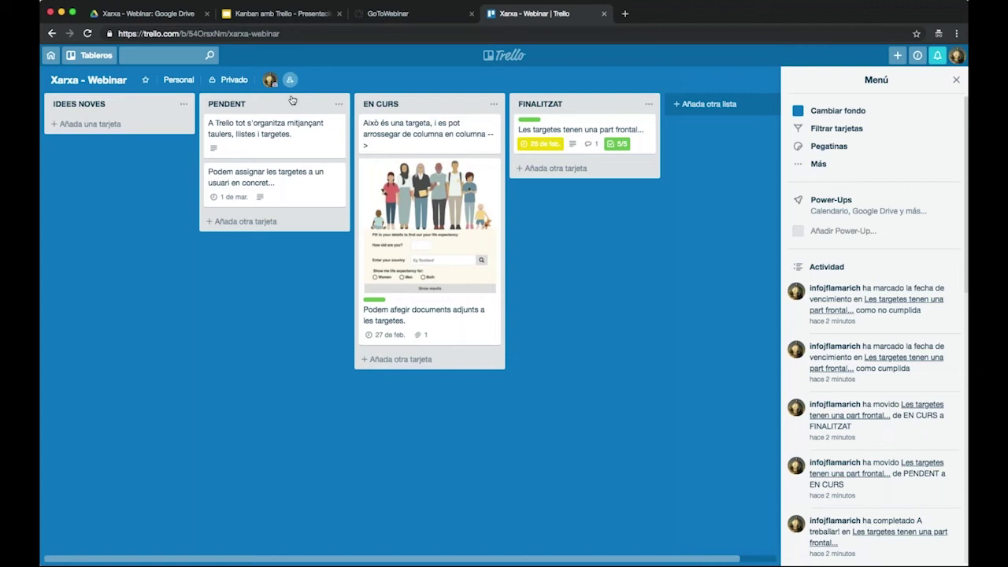
- Review the board's visibility options and the details of the PENDENT card "Podem assignar les targetes a un usuari en concret..."
click(222, 84)
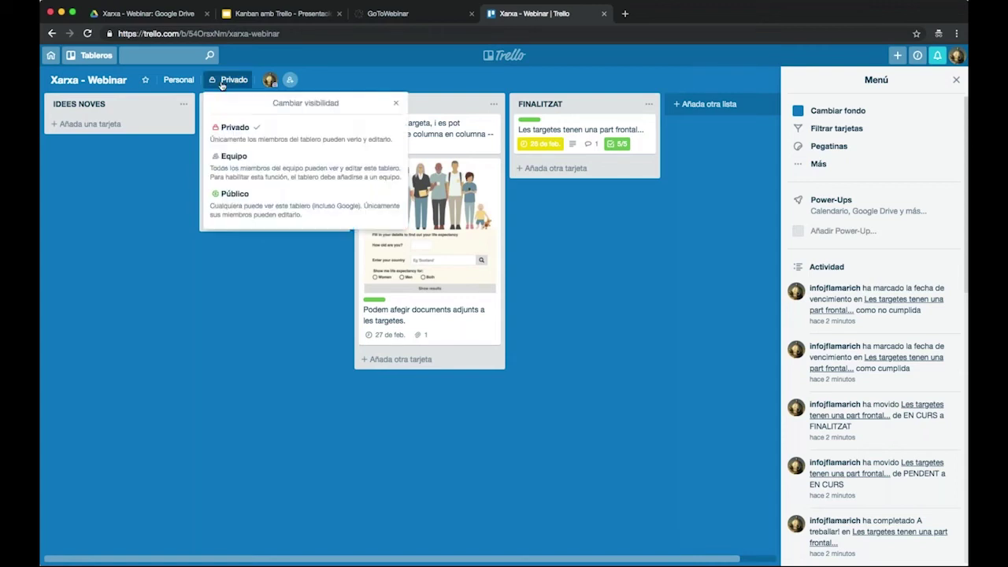
click(298, 211)
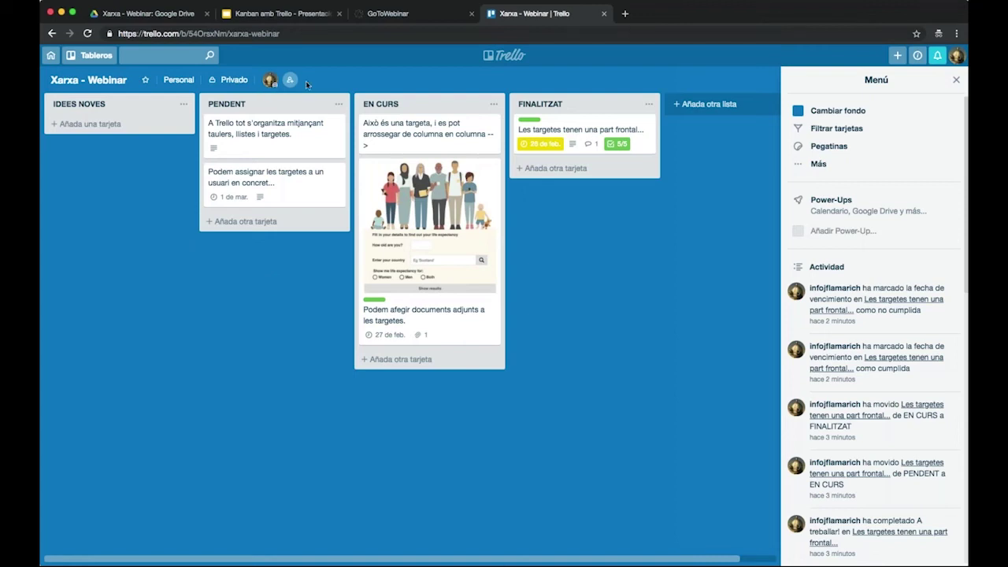
click(311, 201)
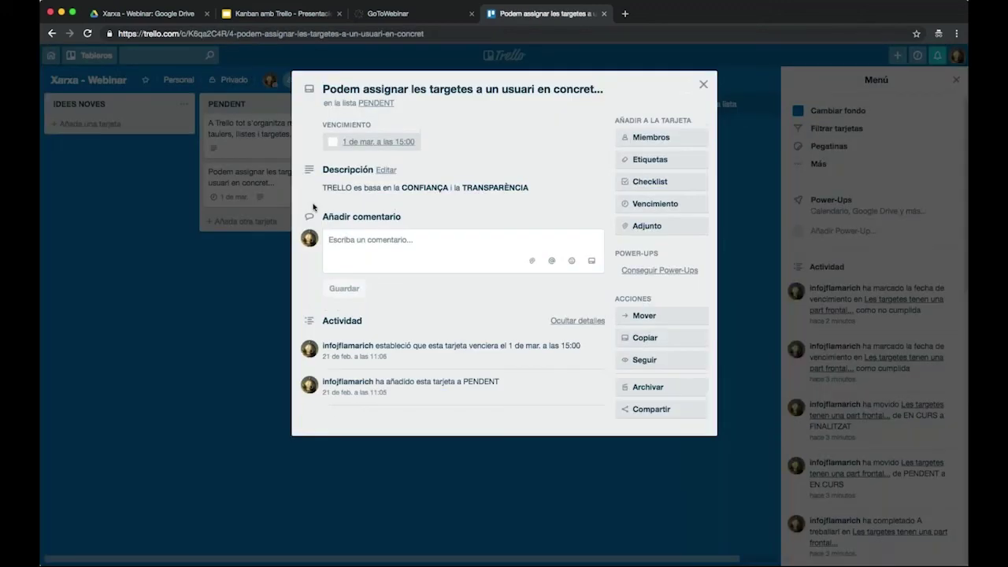
click(704, 85)
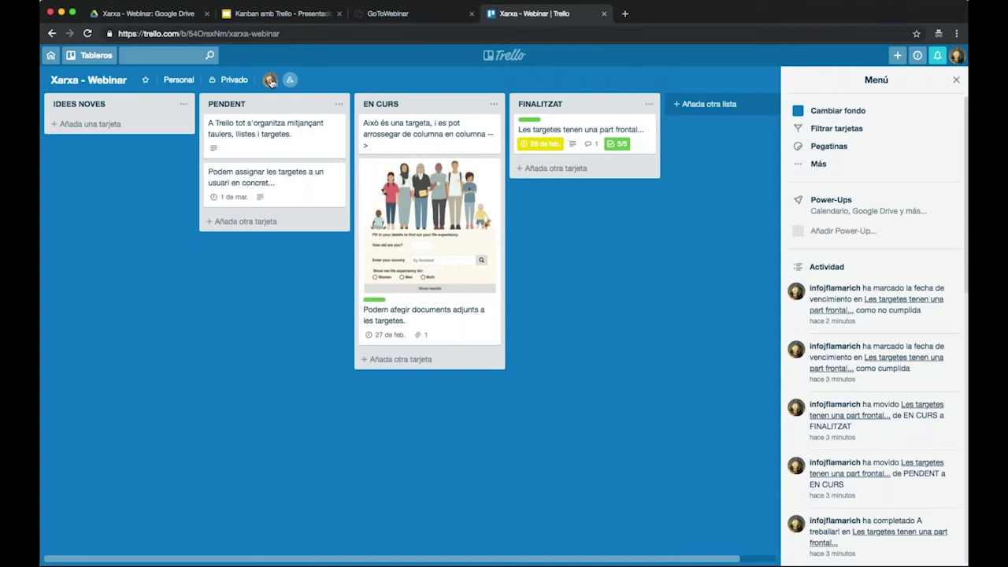
- Assign the board member to the card "Podem assignar les targetes a un usuari en concret..." and post the comment "HOLA AIXÒ ÉS UN COMENTARI"
drag(277, 87, 309, 189)
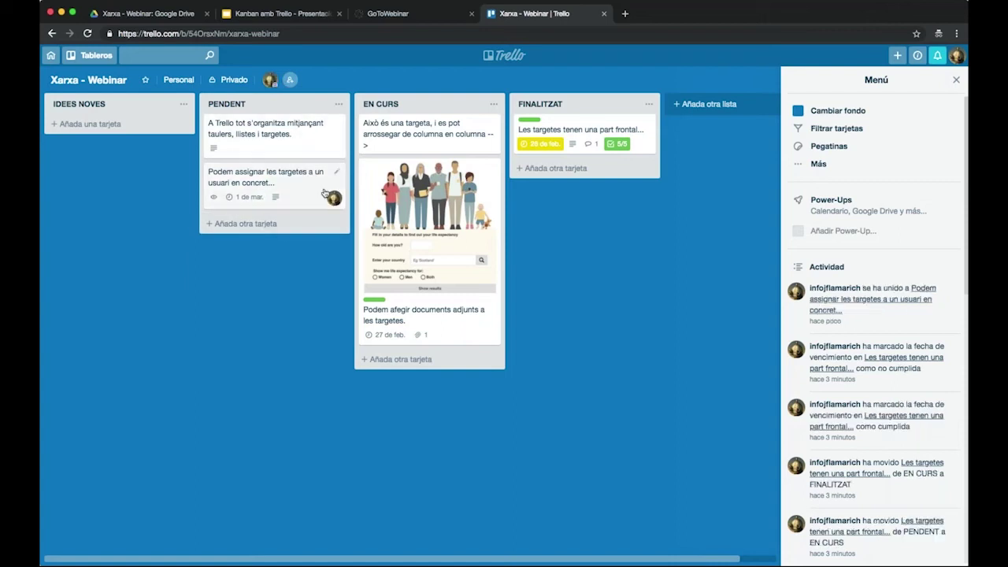
click(313, 192)
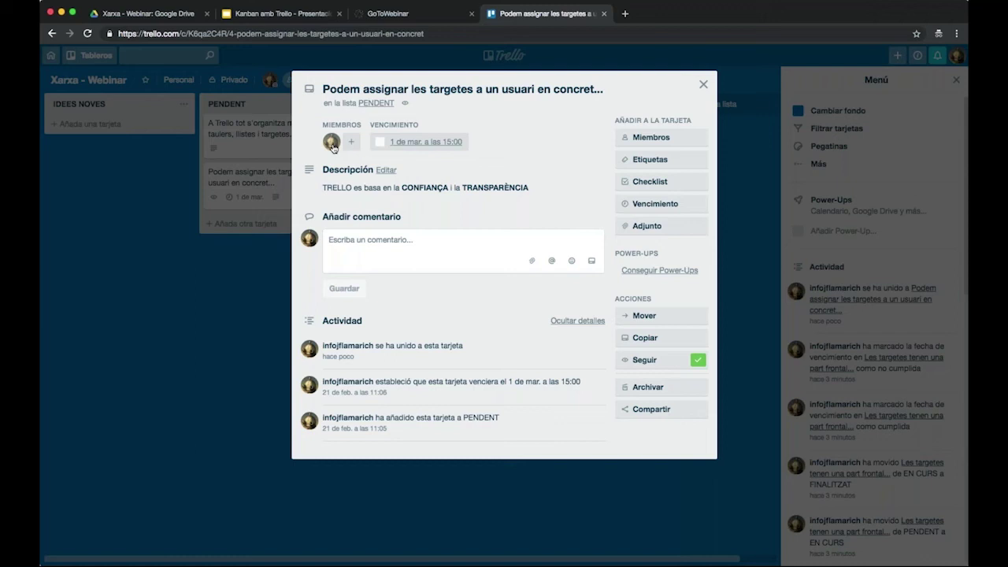
click(360, 241)
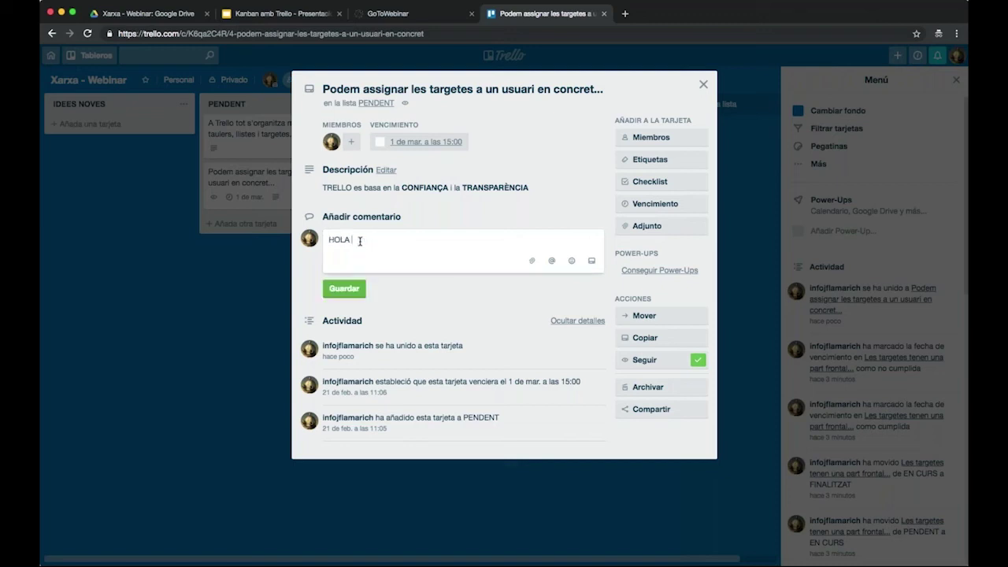
text(AIXÒ ÉS UN COMENTARI)
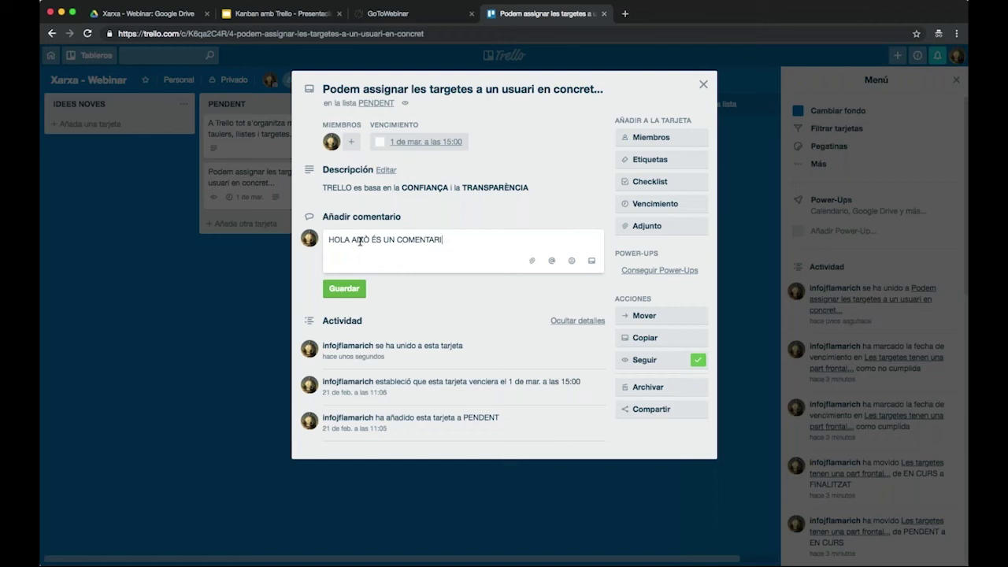
click(344, 288)
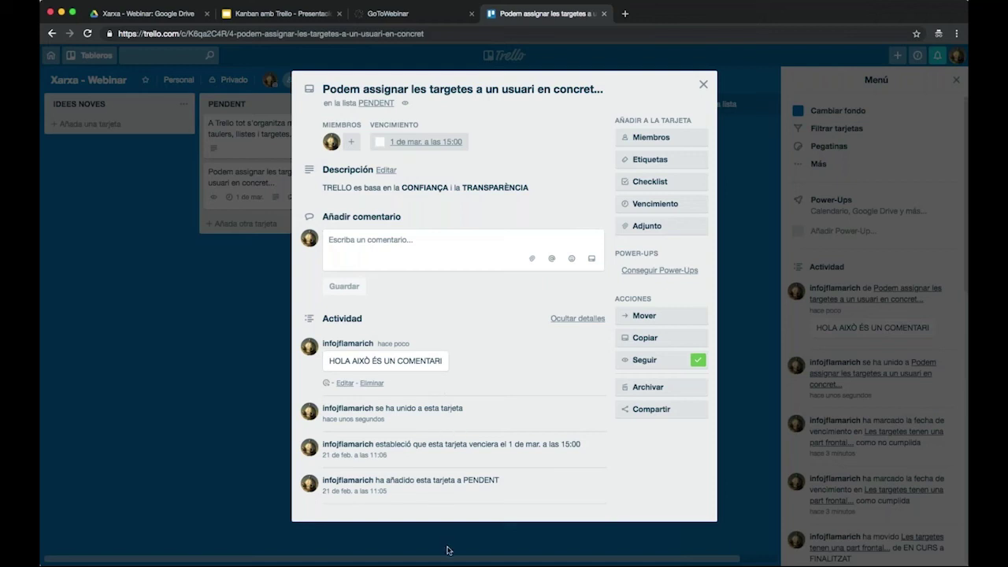
- Check the card's activity history, close it, and move "Podem assignar les targetes a un usuari en concret..." to the start of FINALITZAT
drag(325, 318, 382, 321)
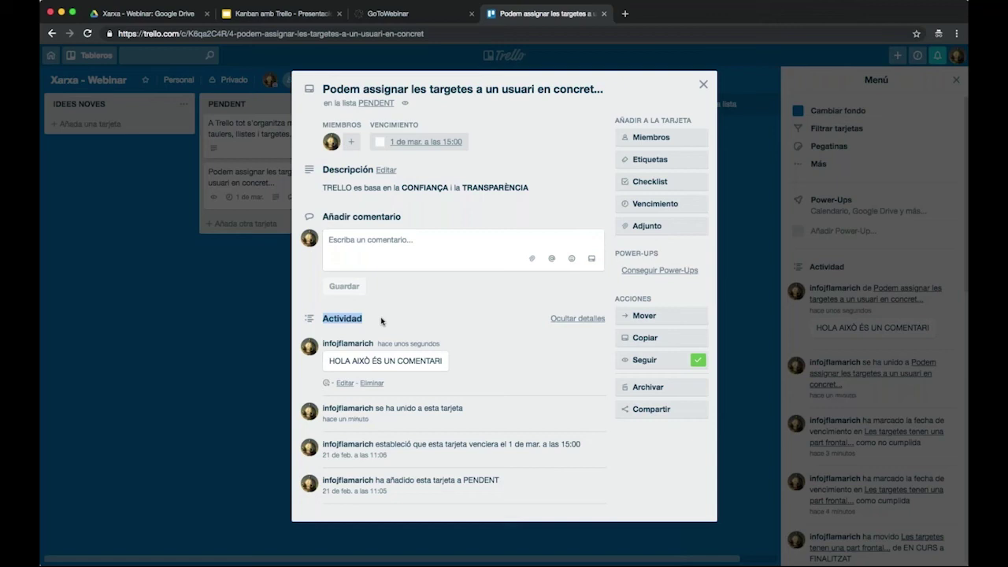
key(Escape)
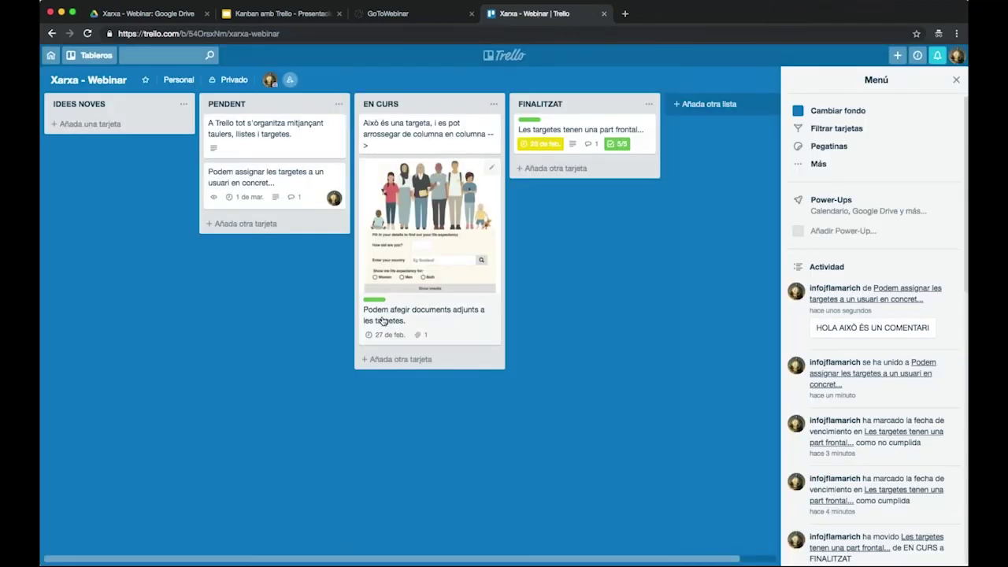
drag(297, 178, 579, 130)
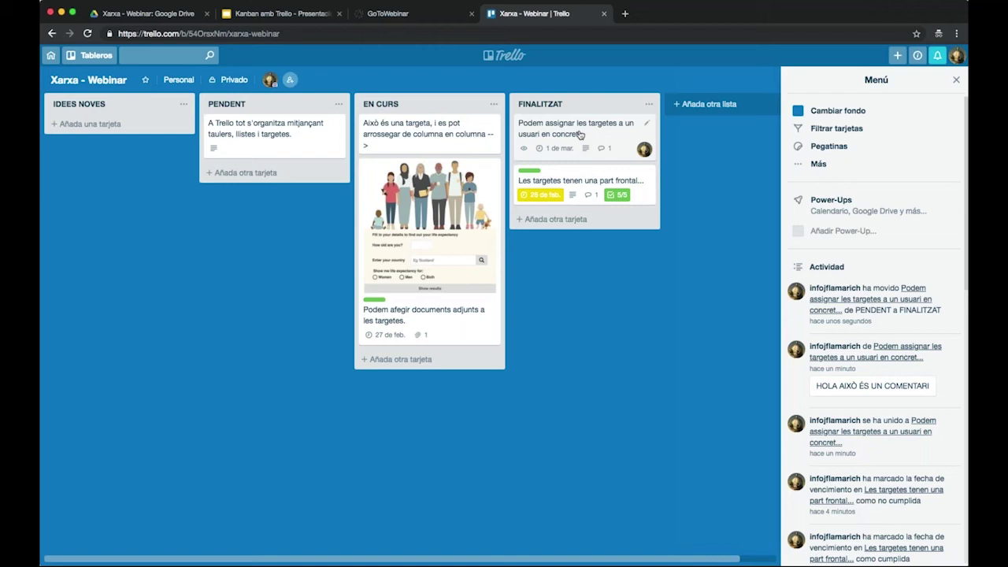
- Make the board public and check its link among the additional board options
click(229, 79)
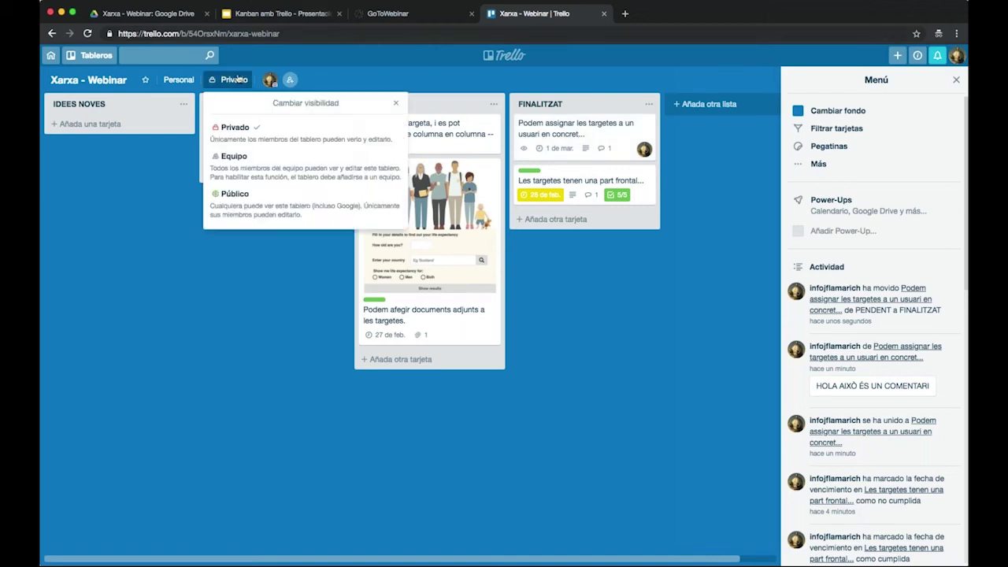
click(271, 224)
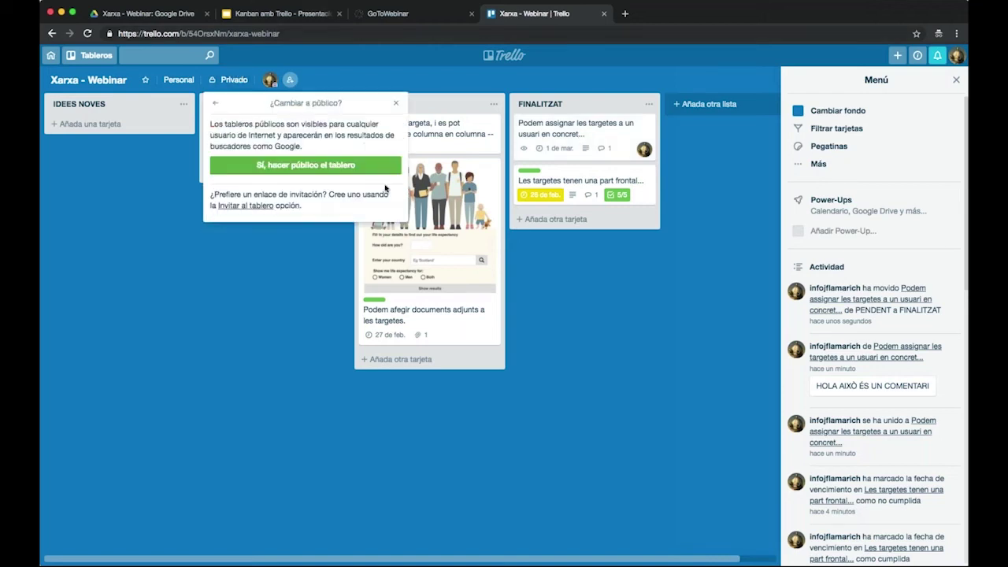
click(339, 167)
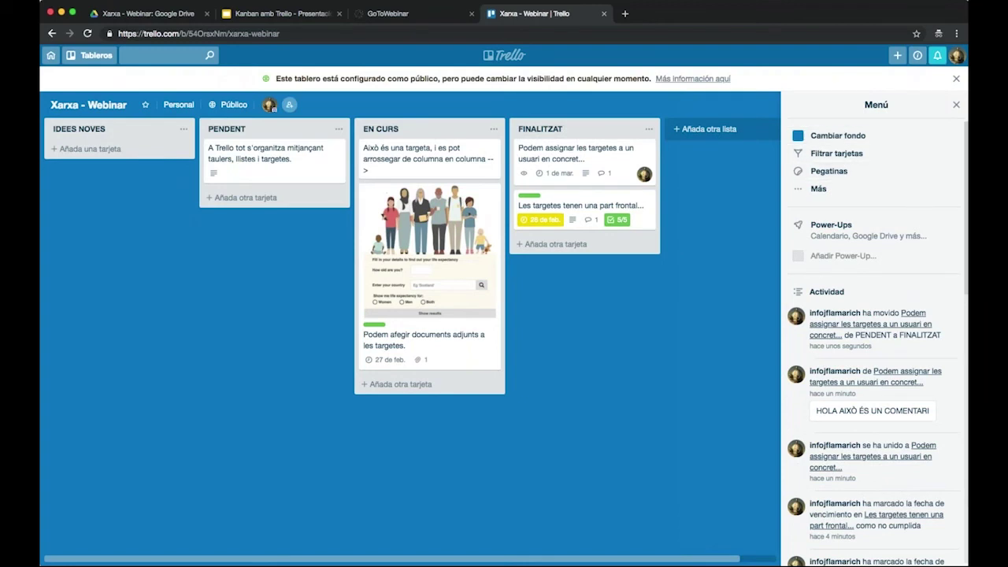
click(829, 187)
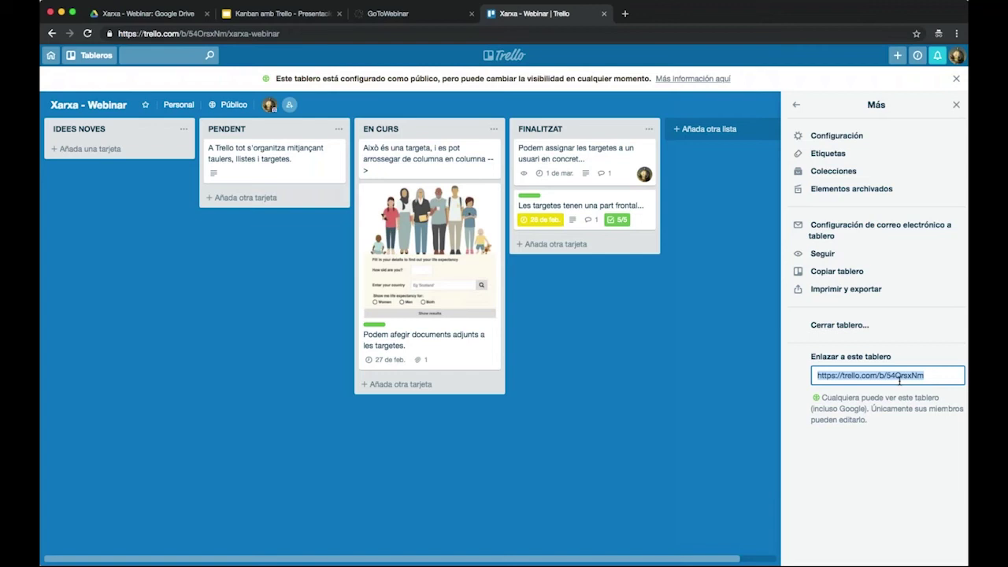
key(Escape)
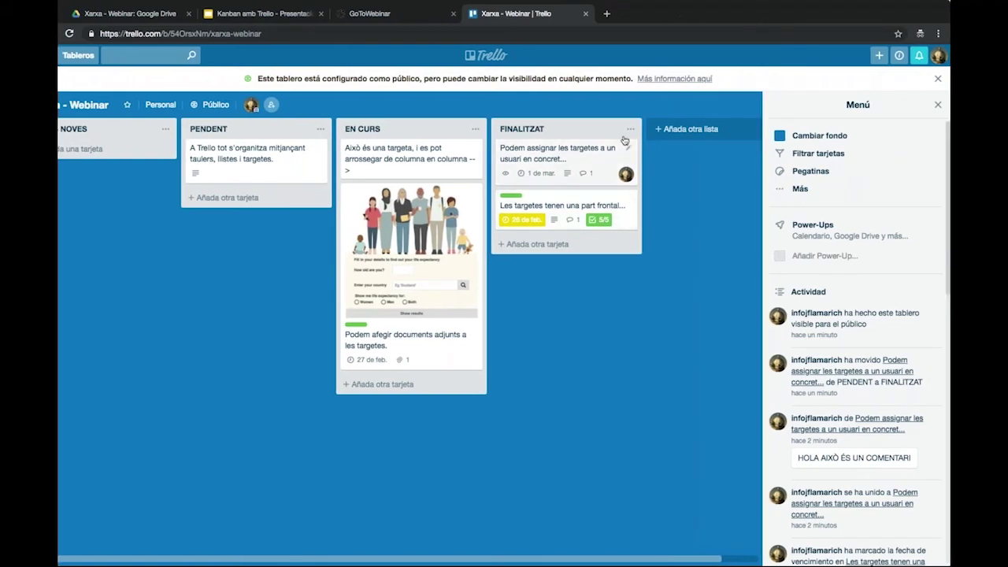
- Set the board background to the solid dark green colour
click(819, 135)
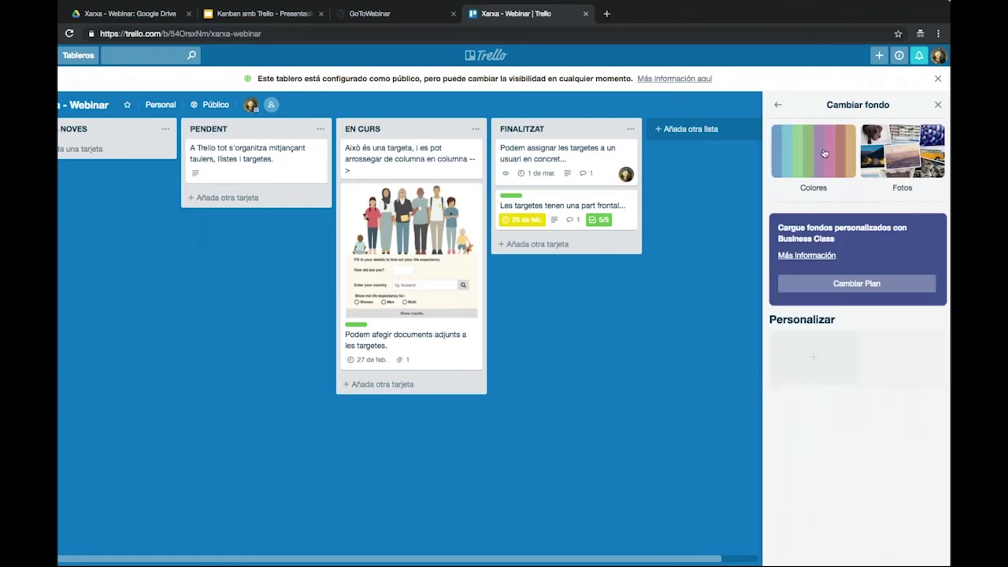
click(825, 154)
click(820, 213)
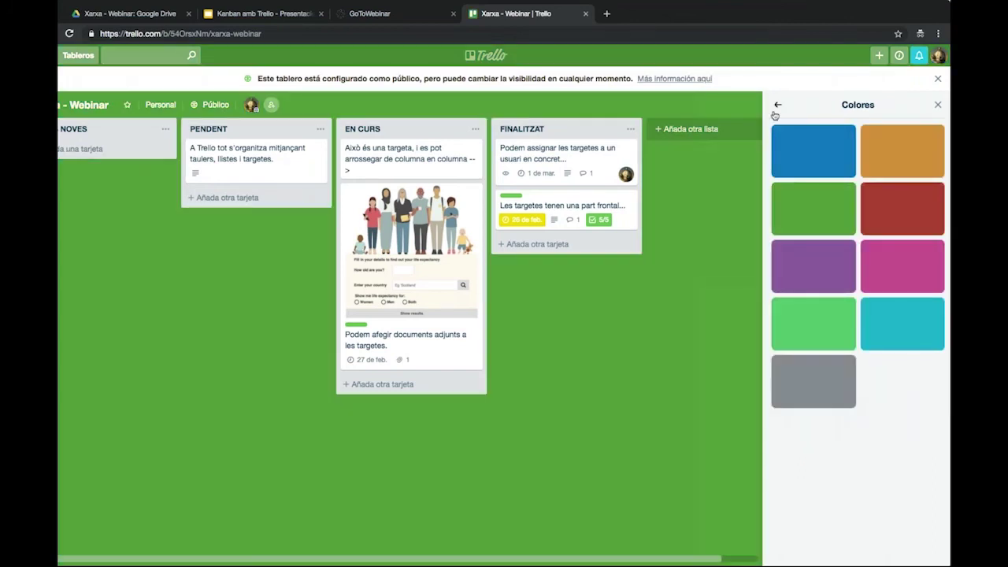
- Set the board background to the first Unsplash photo, showing city buildings by the water, and return to the main board options
click(777, 105)
click(913, 171)
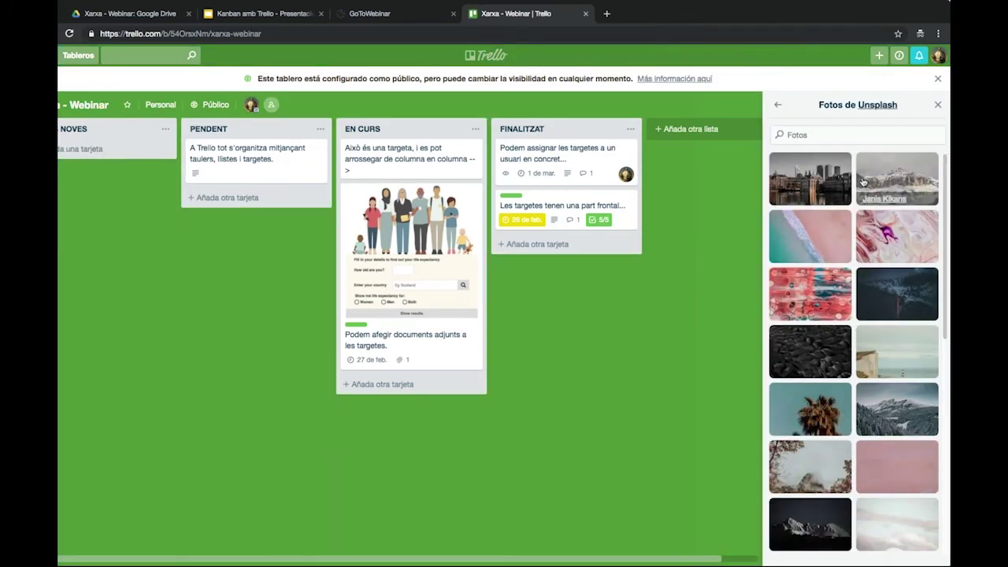
click(805, 185)
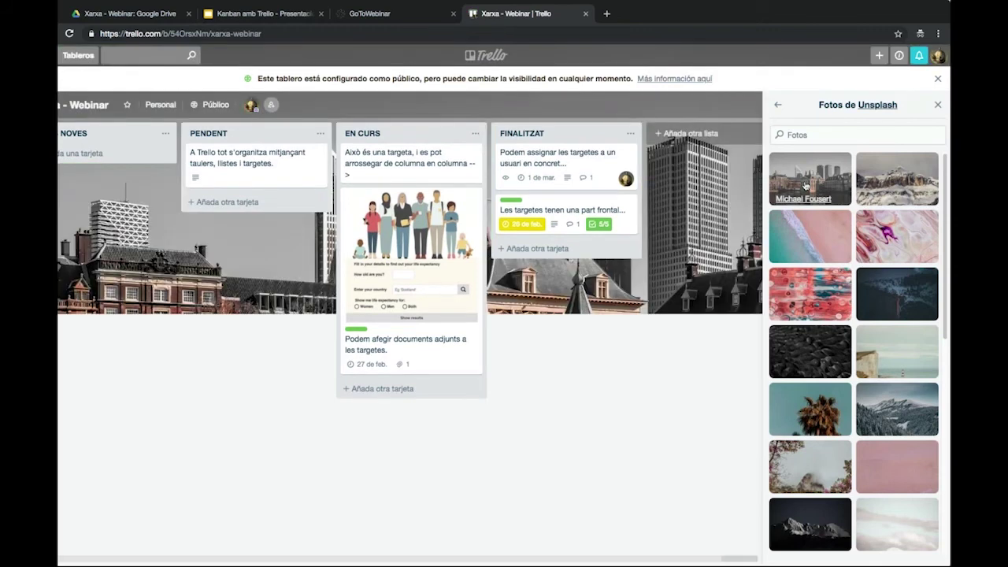
click(777, 105)
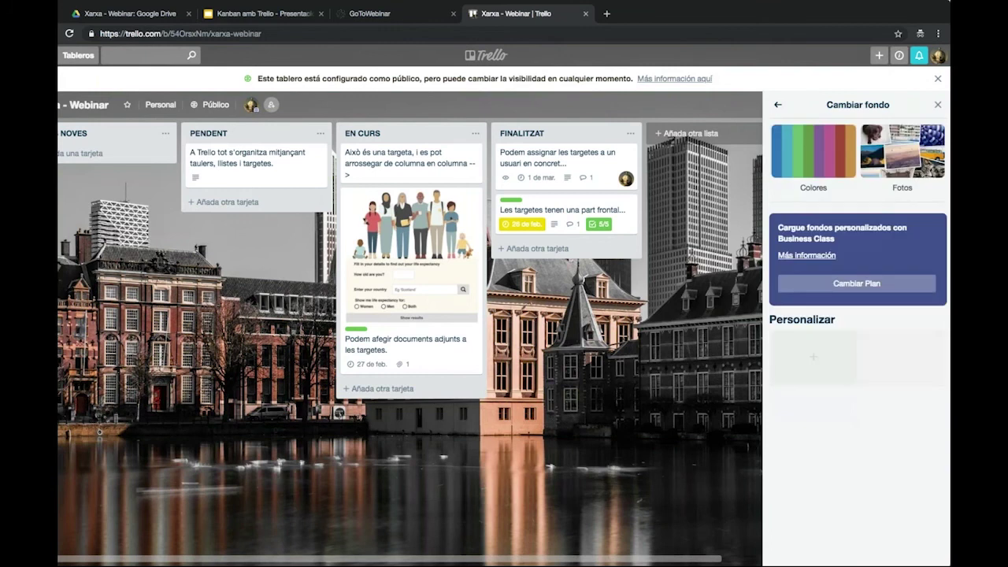
click(777, 104)
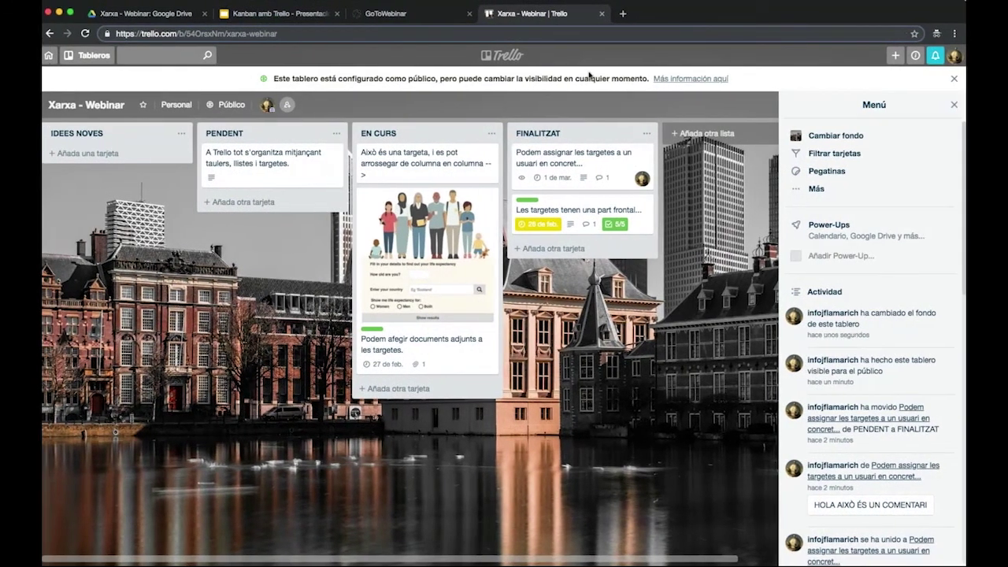
- Open the board's Power-Ups catalogue and view the featured Power-Ups
click(869, 230)
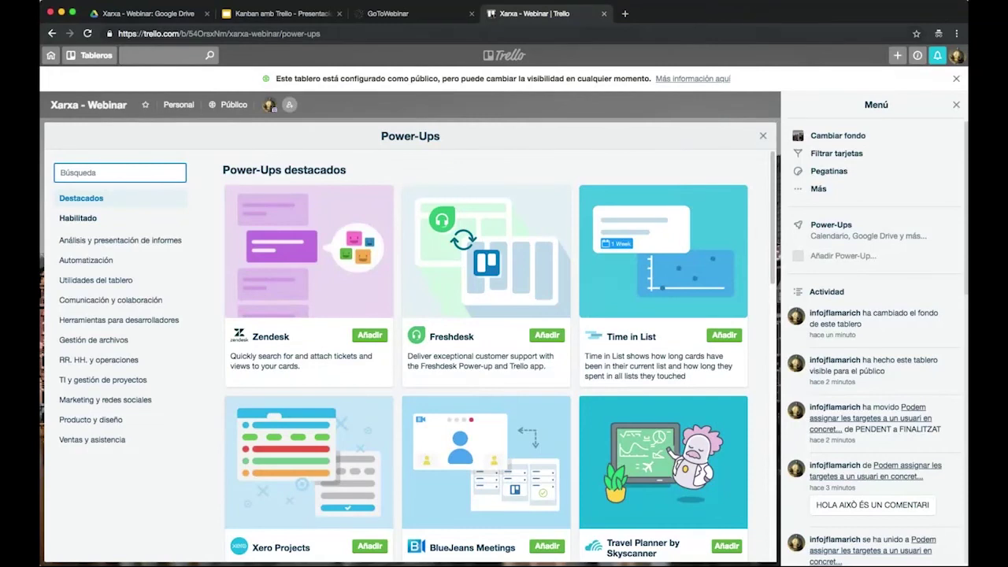
click(936, 104)
click(923, 108)
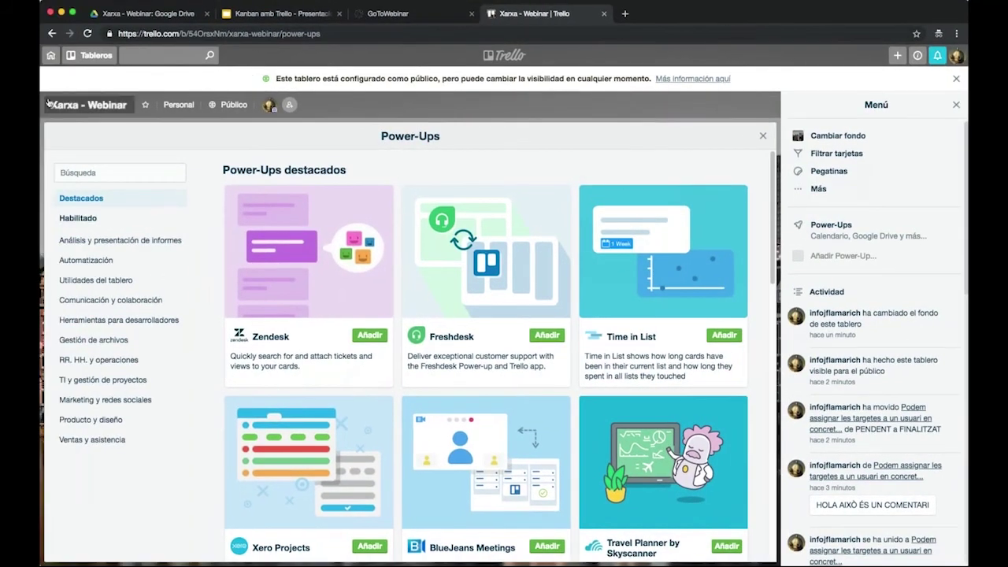
click(88, 104)
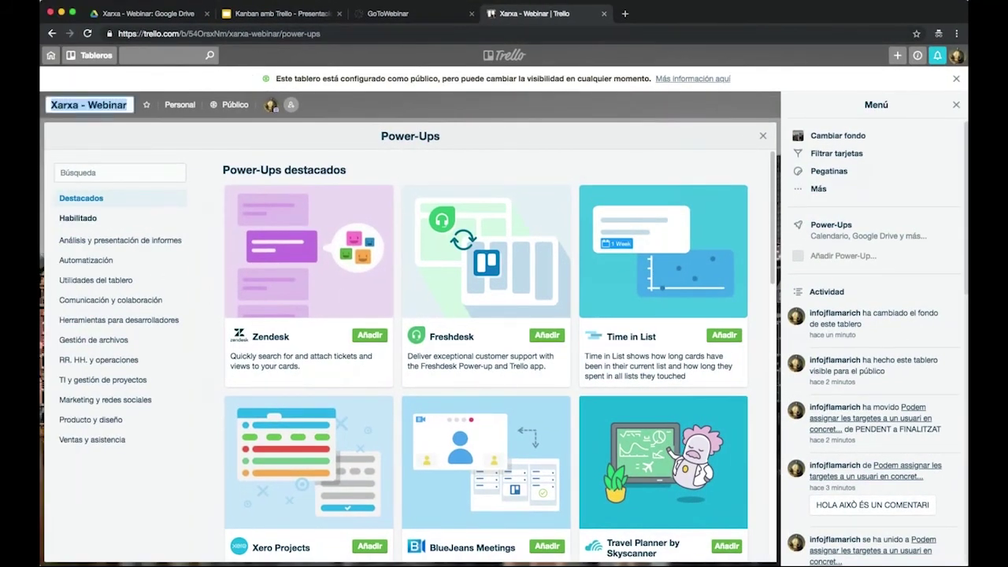
- Reopen the "Xarxa - Webinar" board from the boards list and bring up its Power-Ups catalogue again
click(90, 55)
click(103, 190)
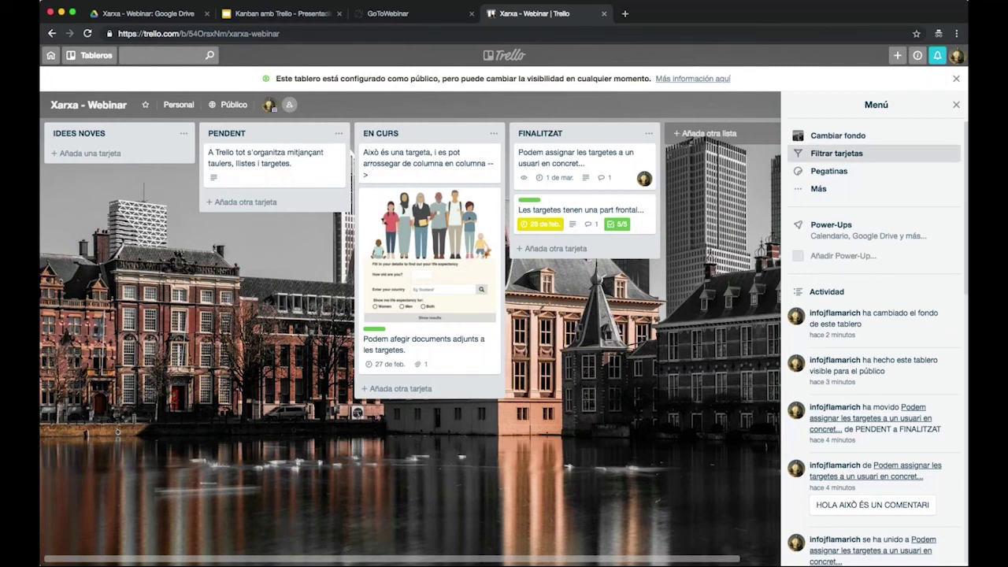
click(826, 229)
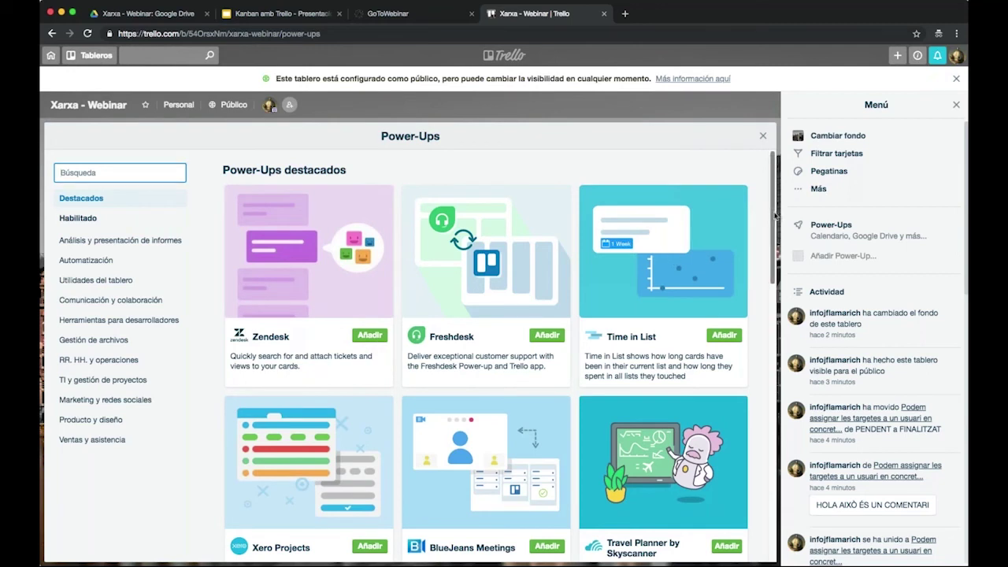
- Look through the featured and essential Power-Ups in the board's catalogue
scroll(775, 214, down, 3)
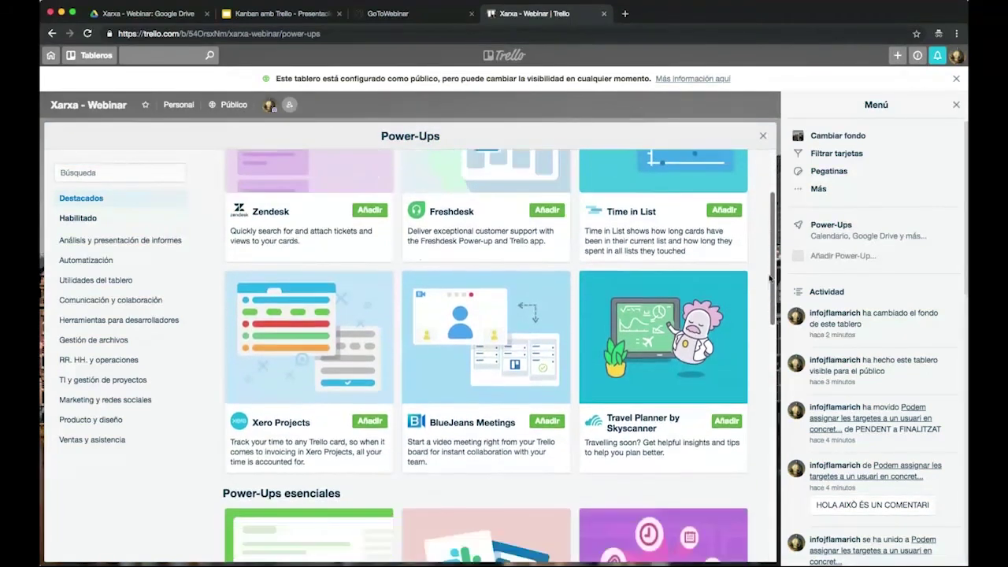
scroll(770, 277, down, 7)
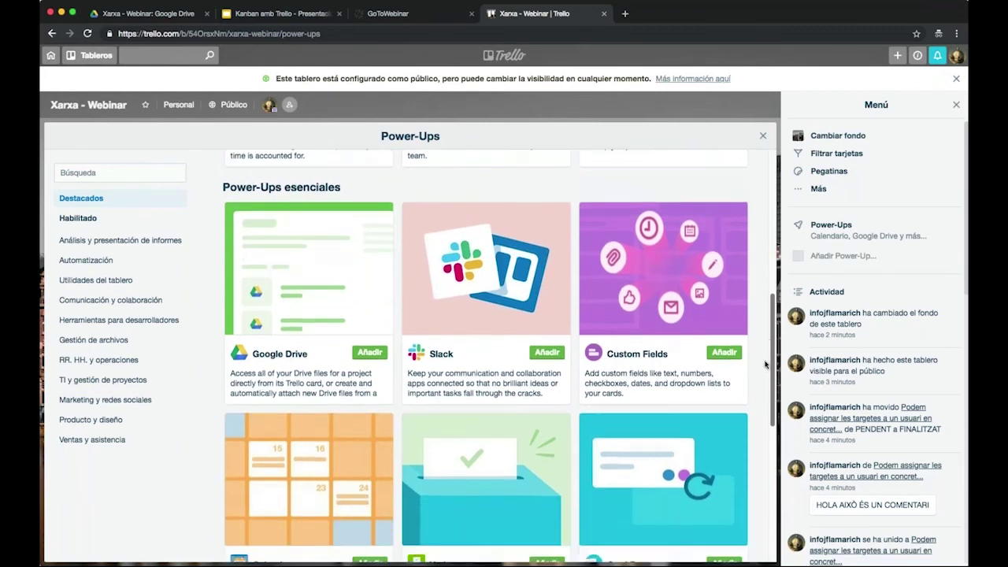
scroll(765, 364, down, 1)
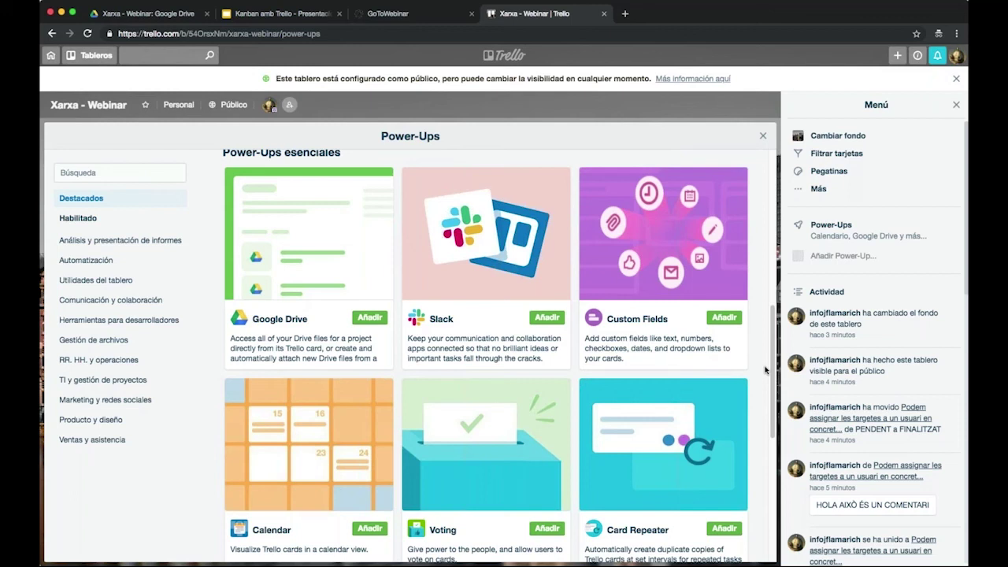
- Browse the Power-Up categories from "Análisis y presentación de informes" through "Marketing y redes sociales"
click(95, 246)
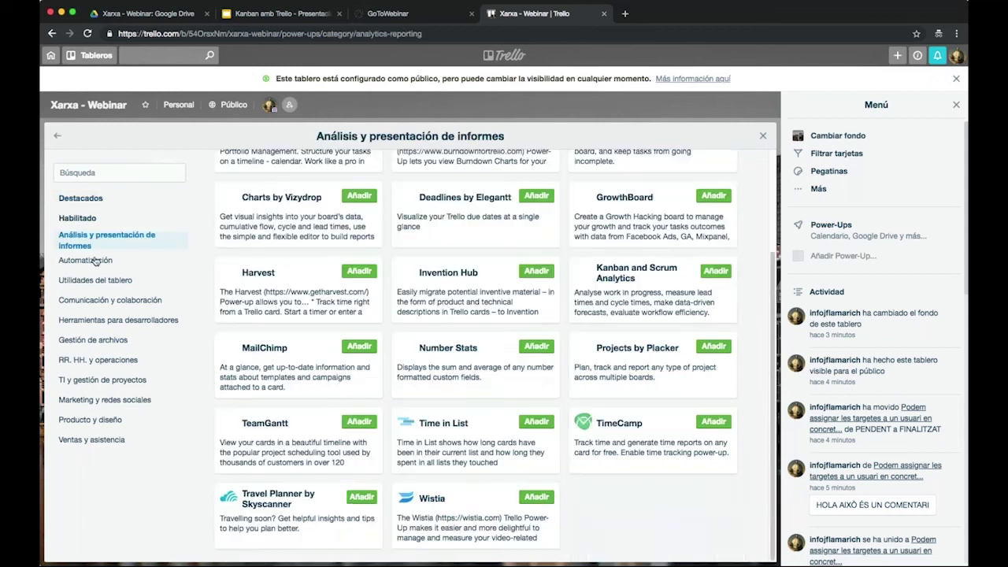
click(96, 261)
click(96, 300)
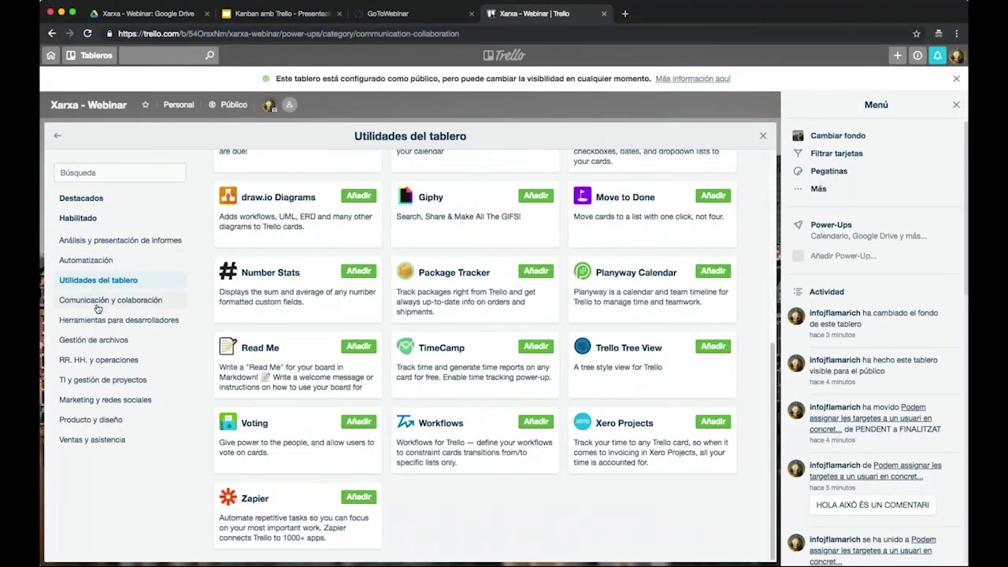
click(98, 320)
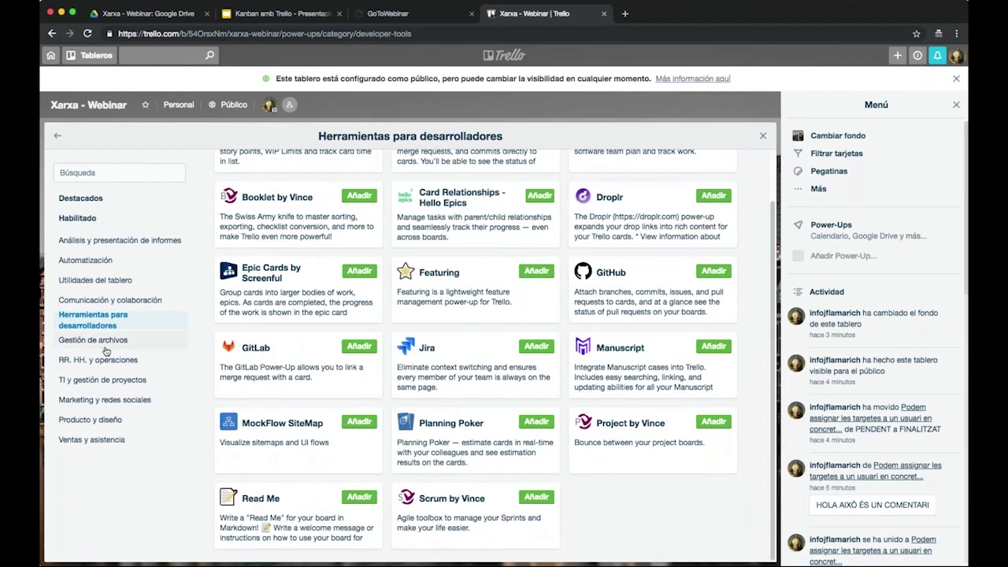
click(103, 349)
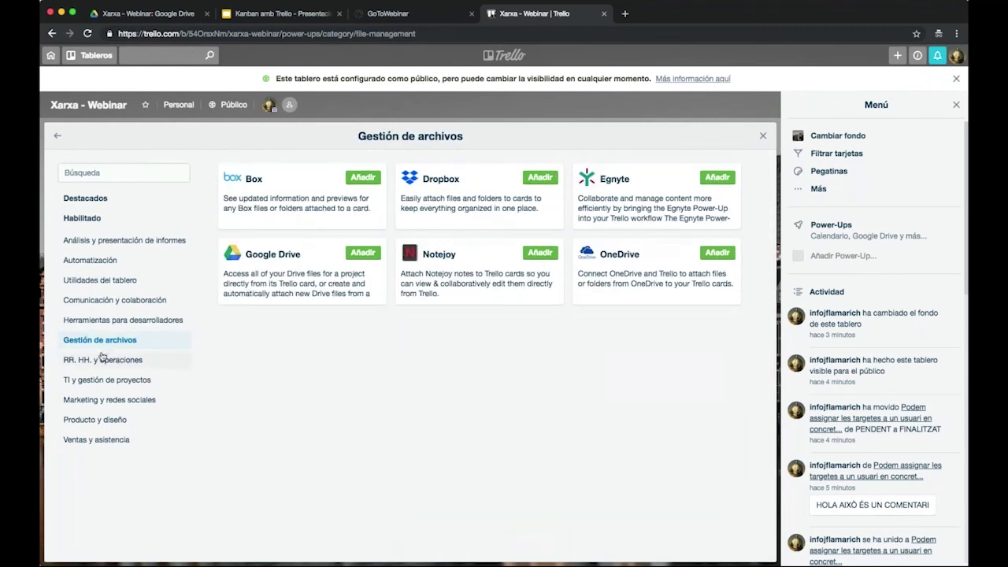
click(105, 360)
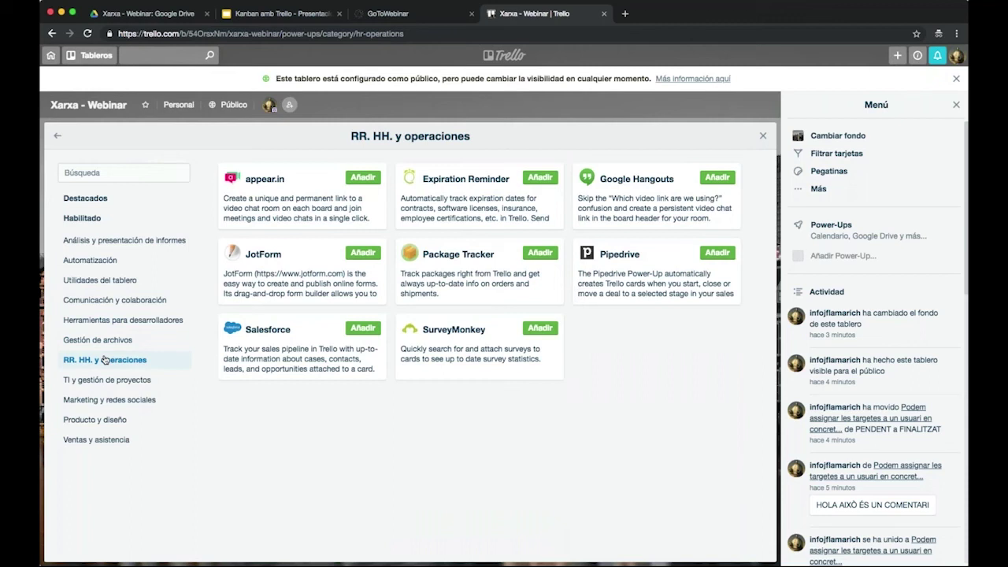
click(111, 381)
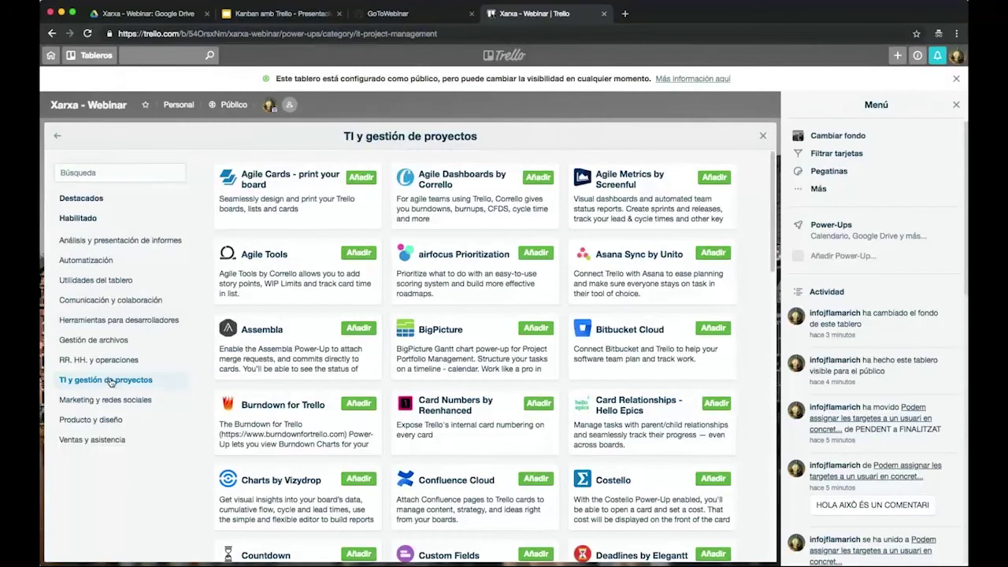
click(102, 398)
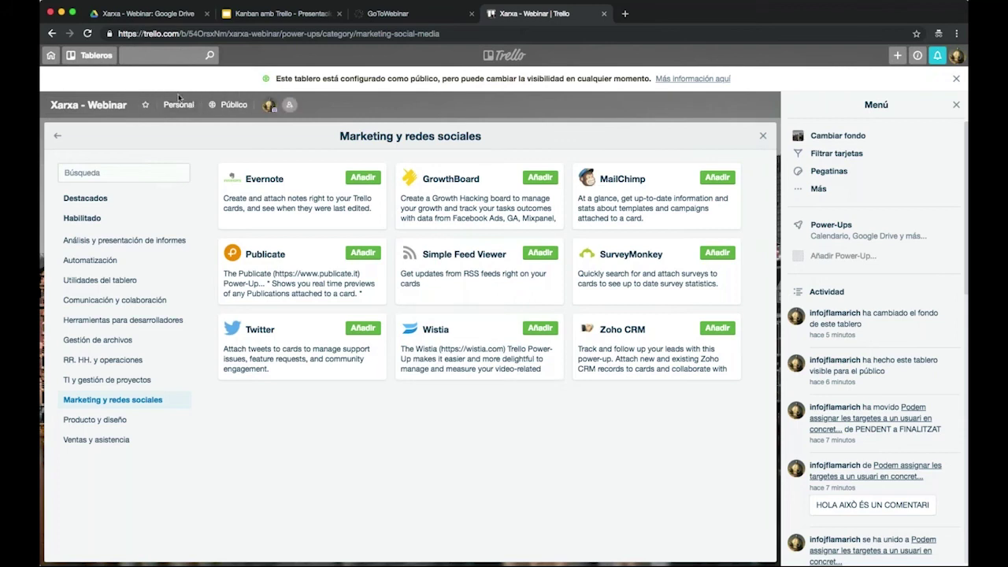
- Reopen the "Xarxa - Webinar" board, view the details of the card in the PENDENT list, and close the card
click(80, 57)
click(95, 194)
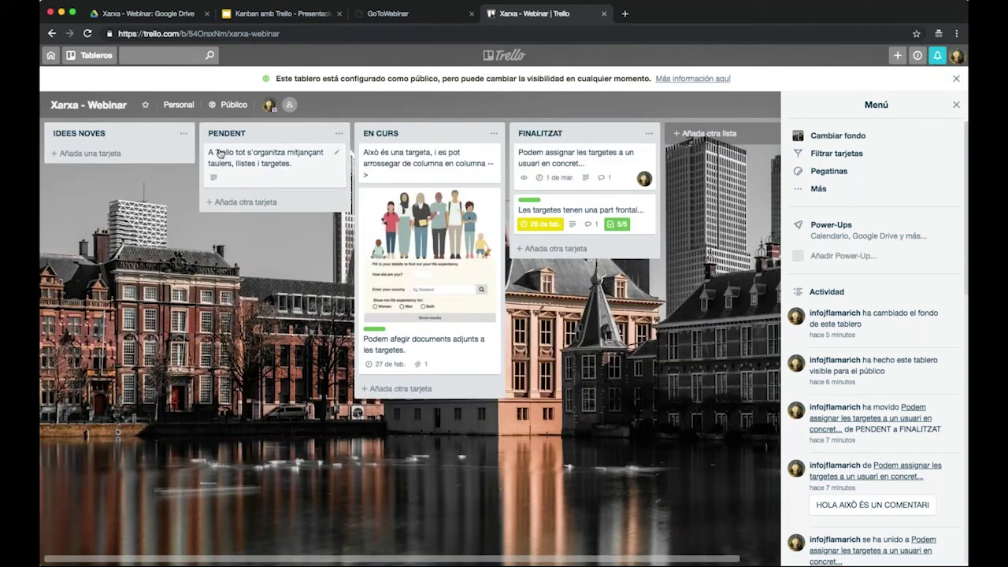
click(254, 162)
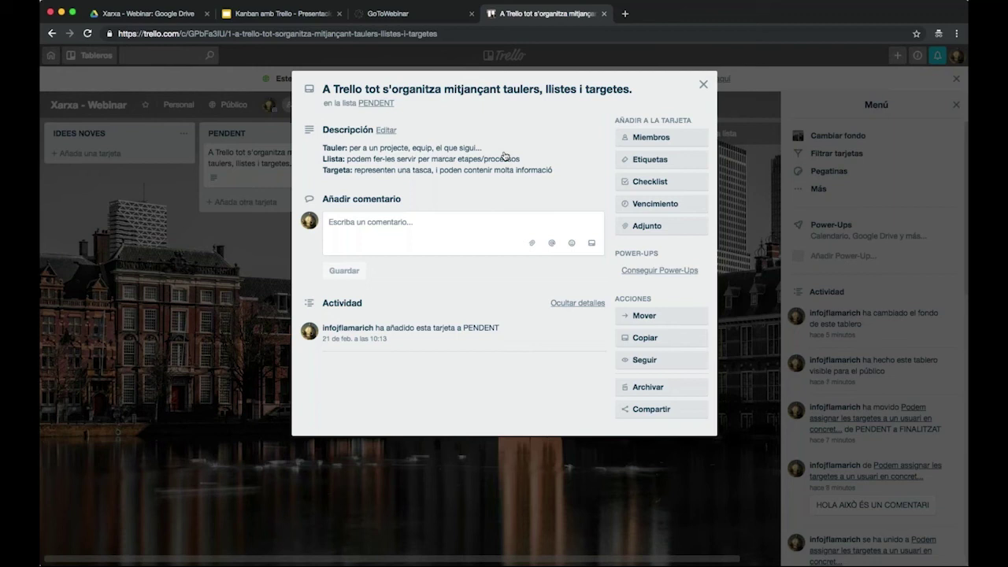
key(Escape)
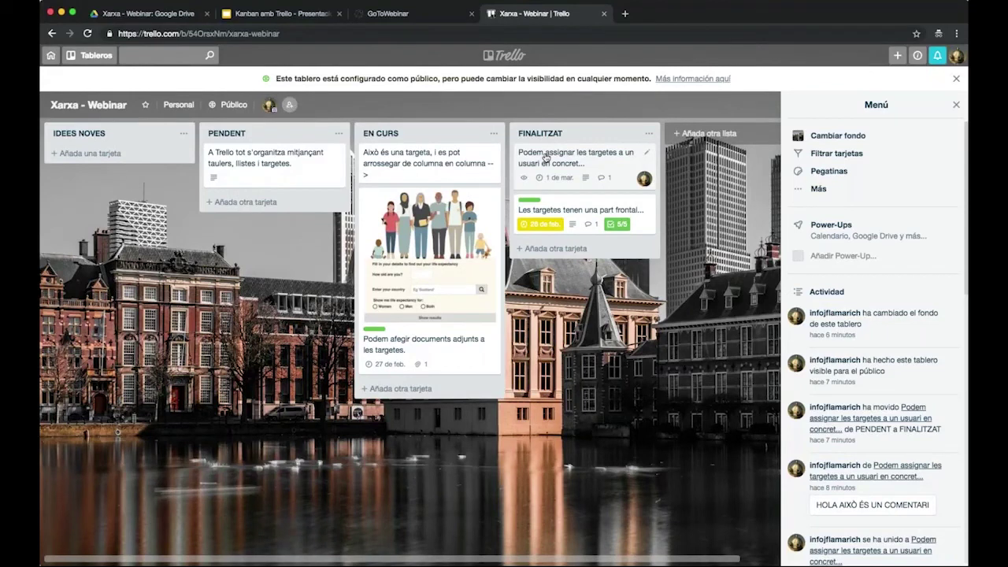
- Search the Power-Ups catalogue for "CALENDA" and add the Calendar Power-Up to the board
click(820, 230)
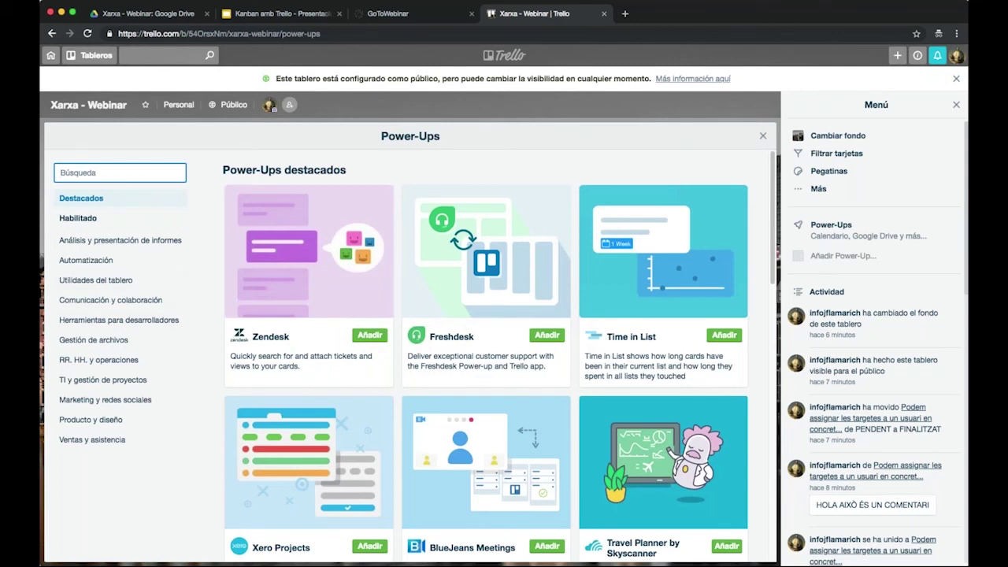
text(CALENDARI)
key(BackSpace)
key(BackSpace)
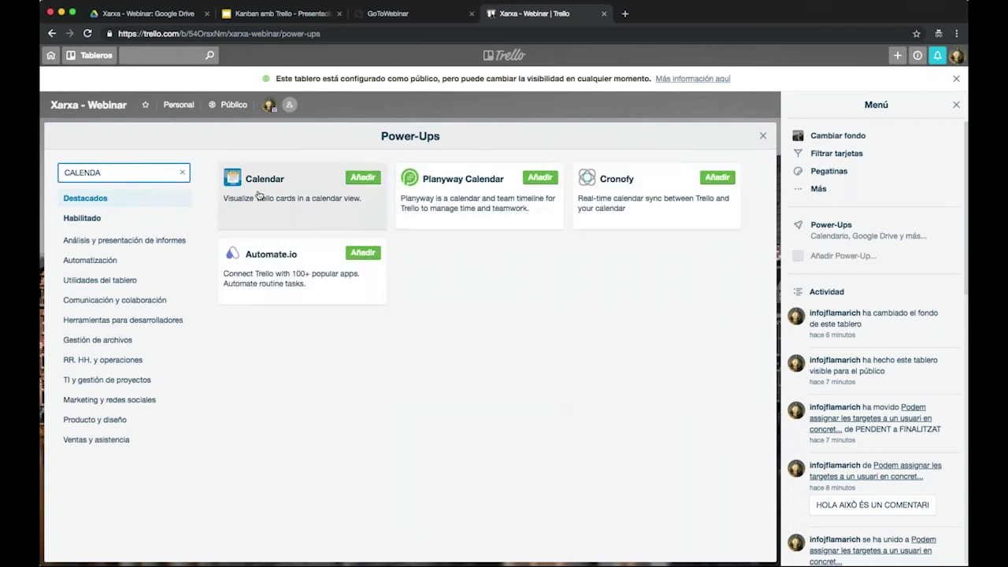
click(326, 193)
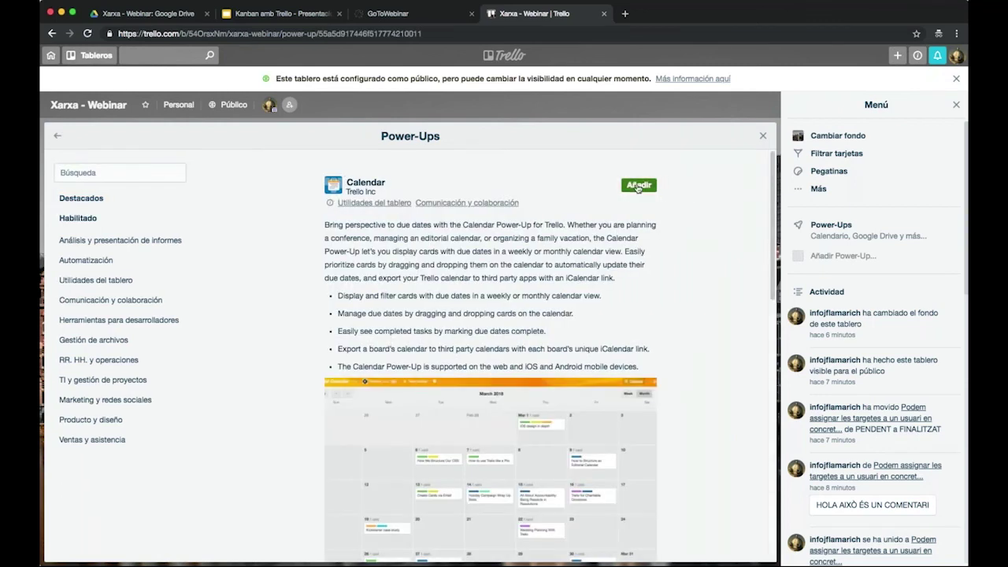
click(638, 186)
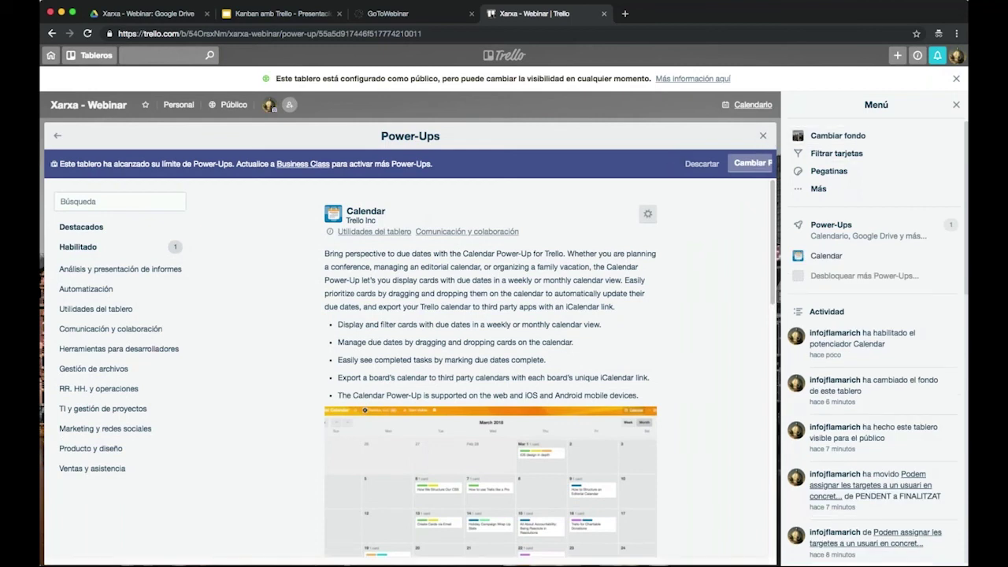
- Switch between the board's lists and its monthly calendar view, ending on the calendar
click(749, 105)
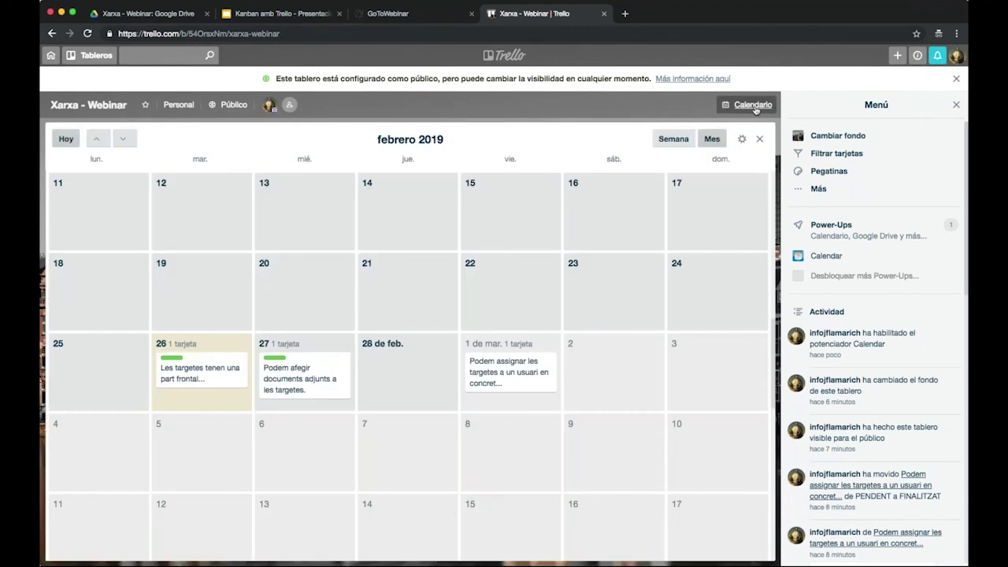
click(749, 105)
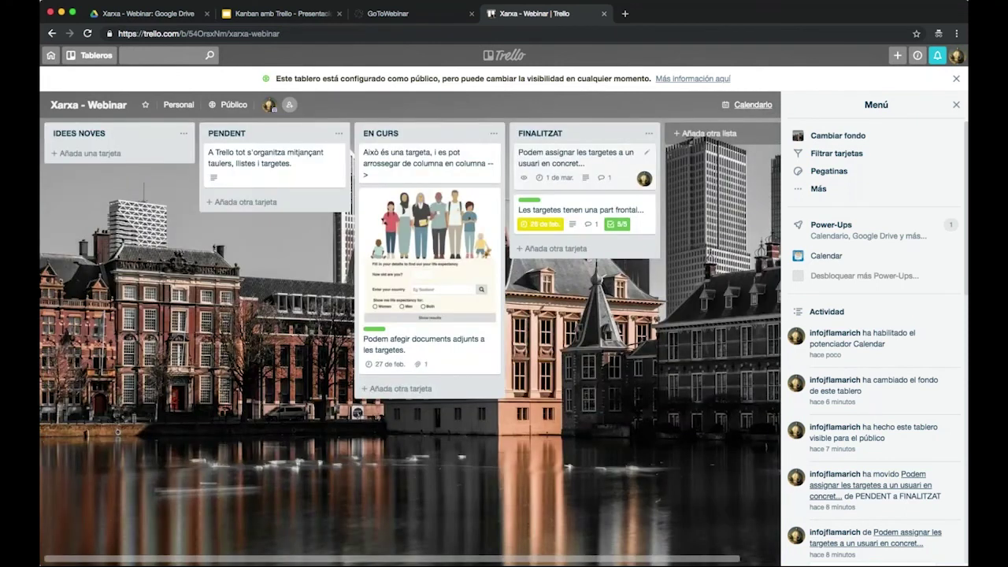
click(752, 105)
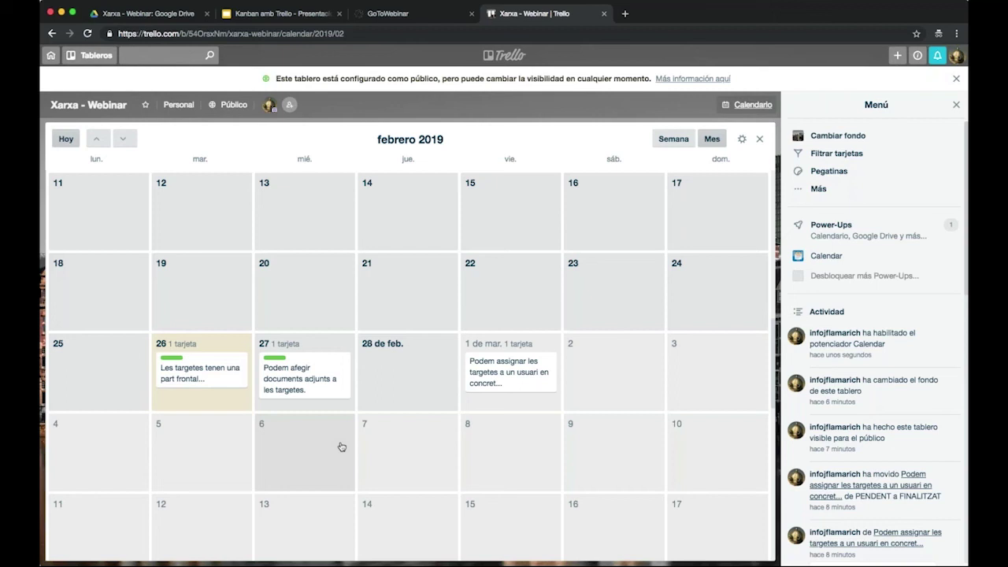
- Enable iCalendar synchronisation in the calendar settings and return to the board's lists
click(740, 139)
click(785, 211)
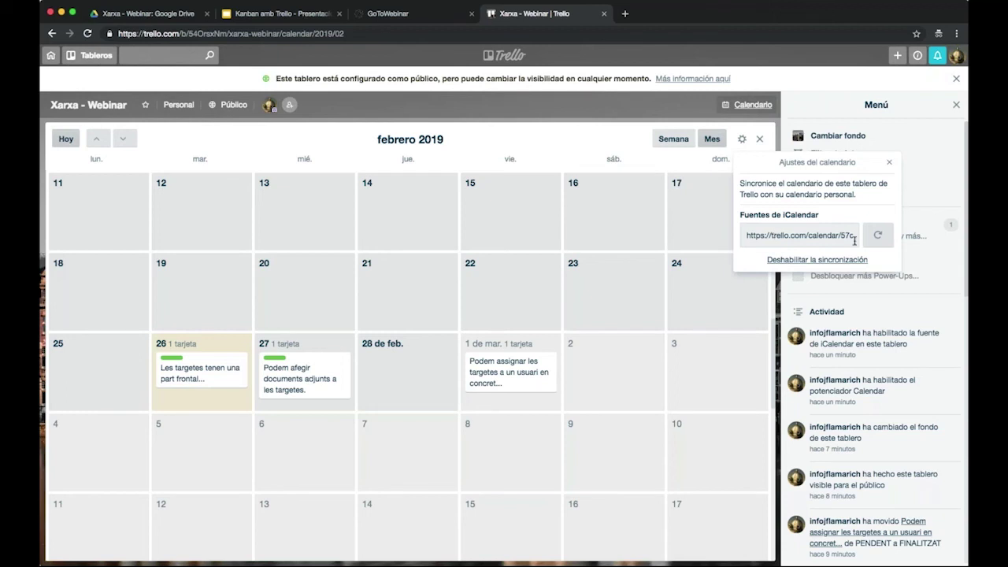
click(941, 200)
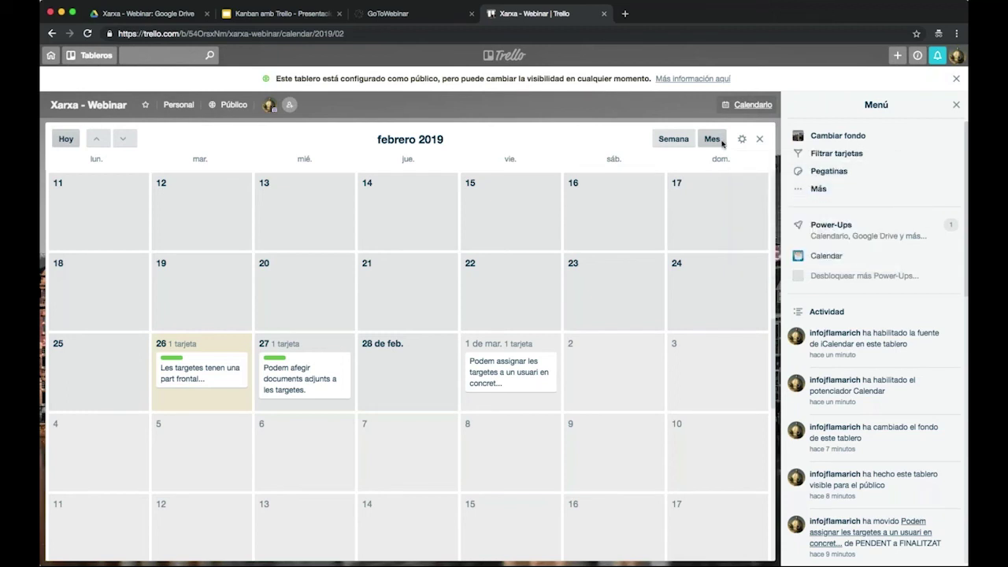
click(759, 139)
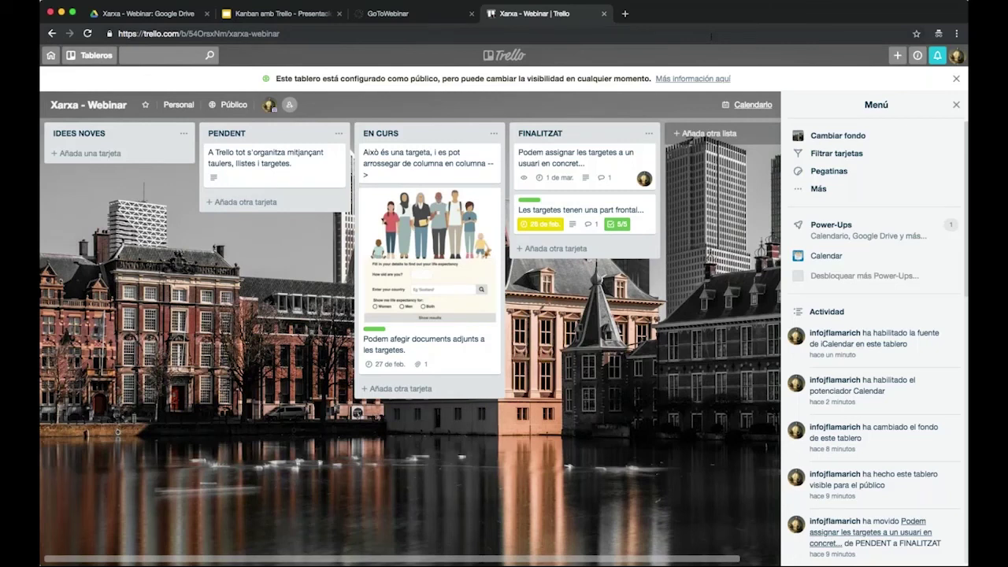
- Change the board's visibility to "Privado"
click(223, 110)
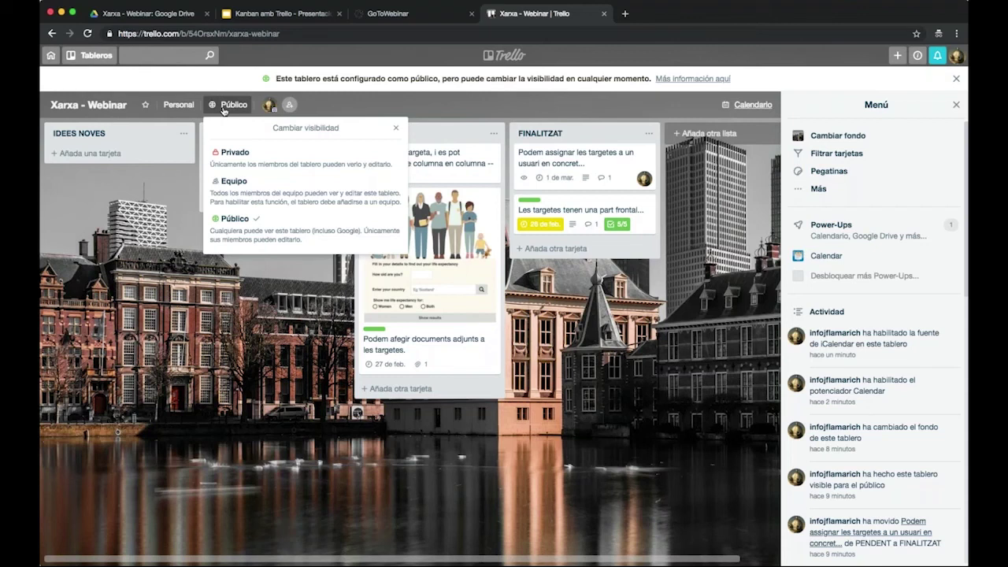
click(269, 152)
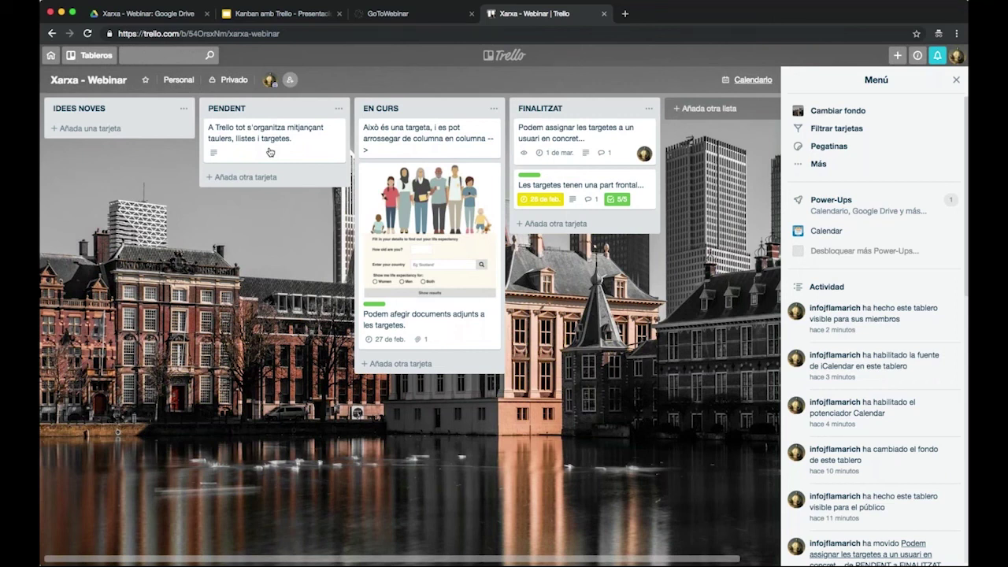
click(403, 13)
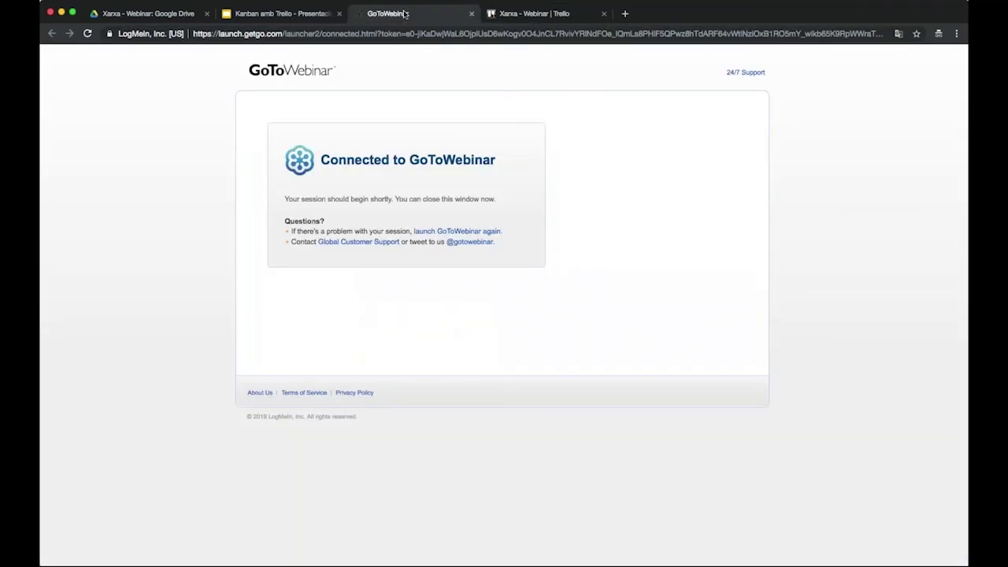
click(523, 14)
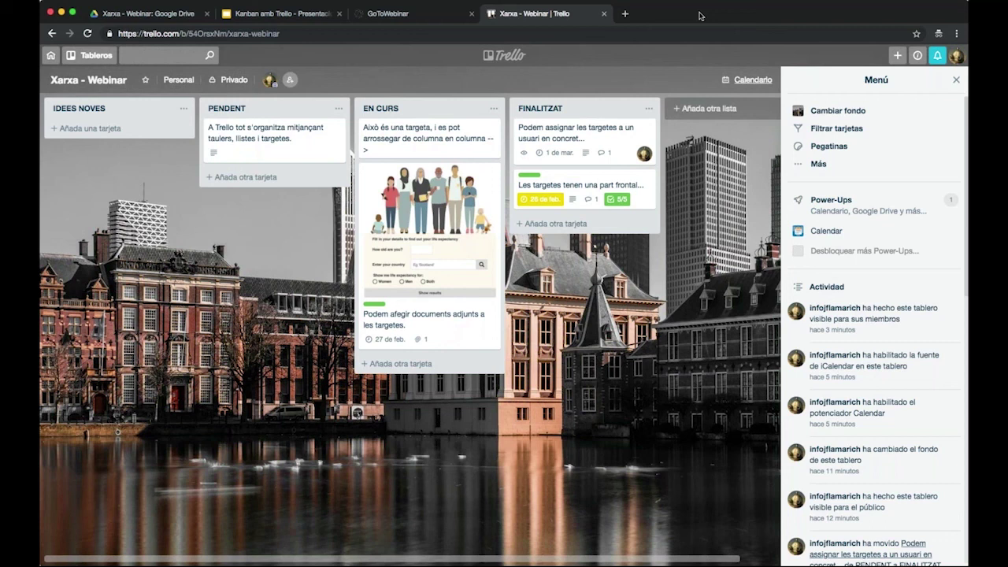
- Disable the Calendar Power-Up on the board and open the Power-Ups catalogue
click(841, 234)
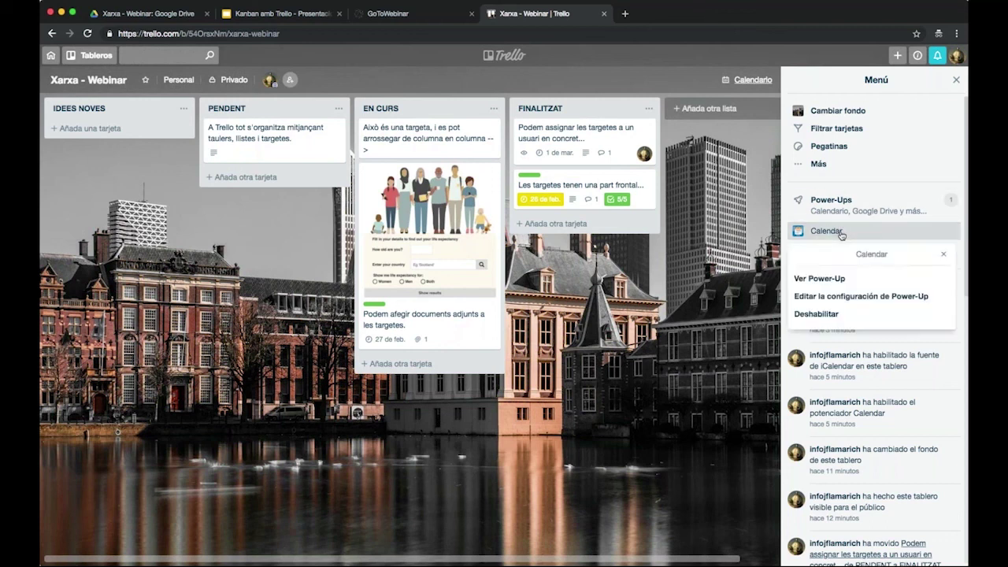
click(840, 313)
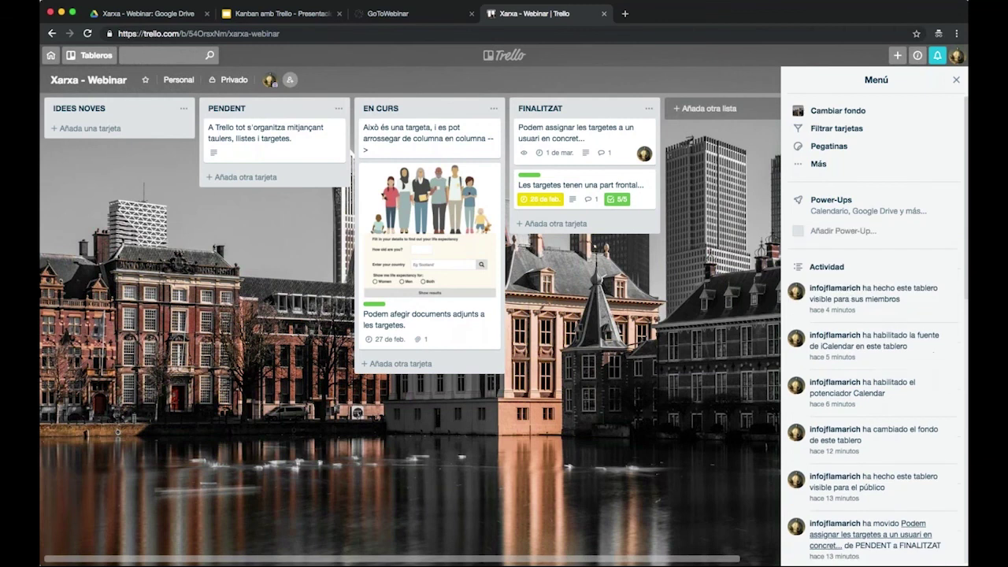
click(837, 201)
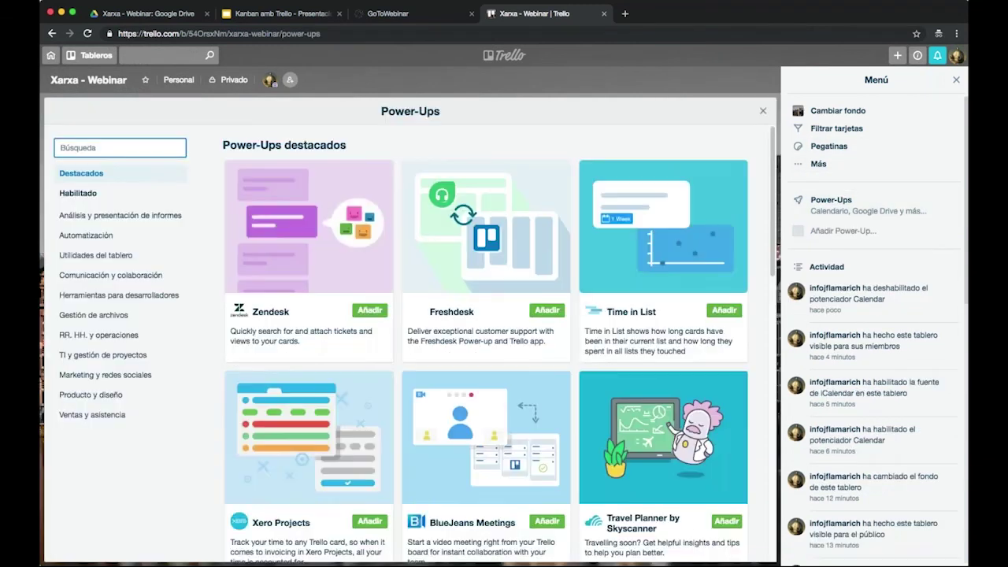
- Add the featured Zendesk Power-Up to the board and disable it again
click(378, 312)
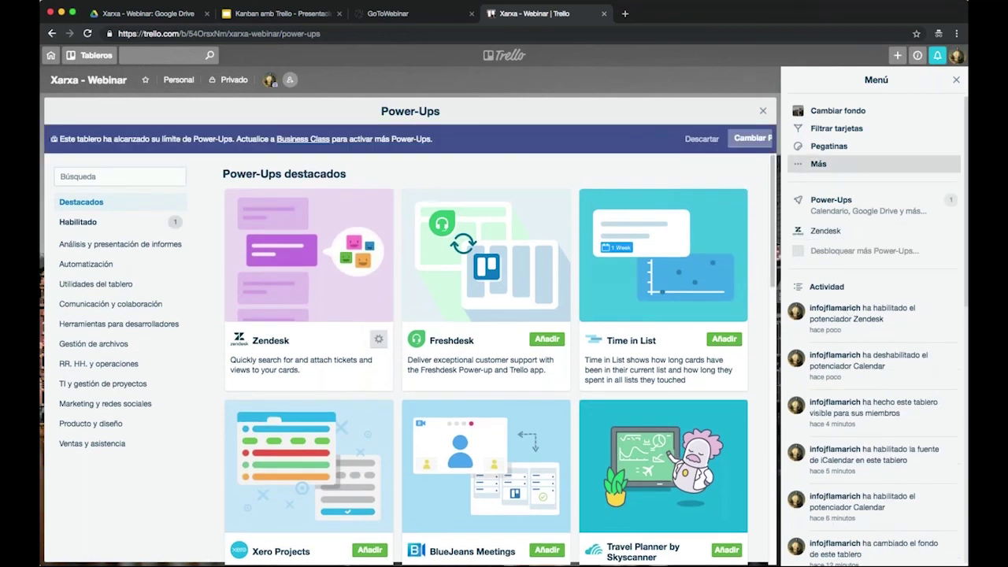
click(837, 237)
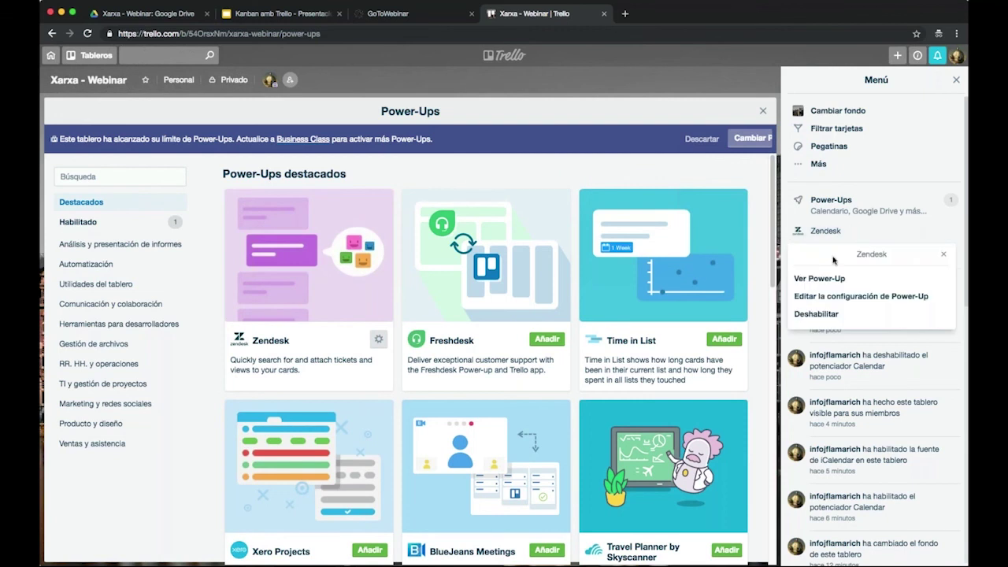
click(836, 313)
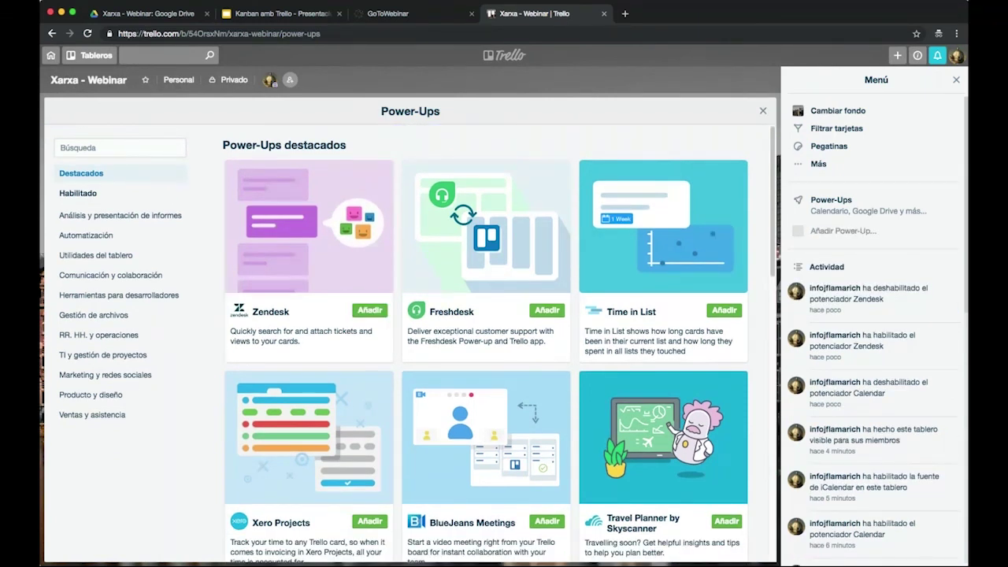
- Search the Power-Ups catalogue for "REPE", read the Card Repeater description, and return to the board's lists
click(61, 147)
text(REP)
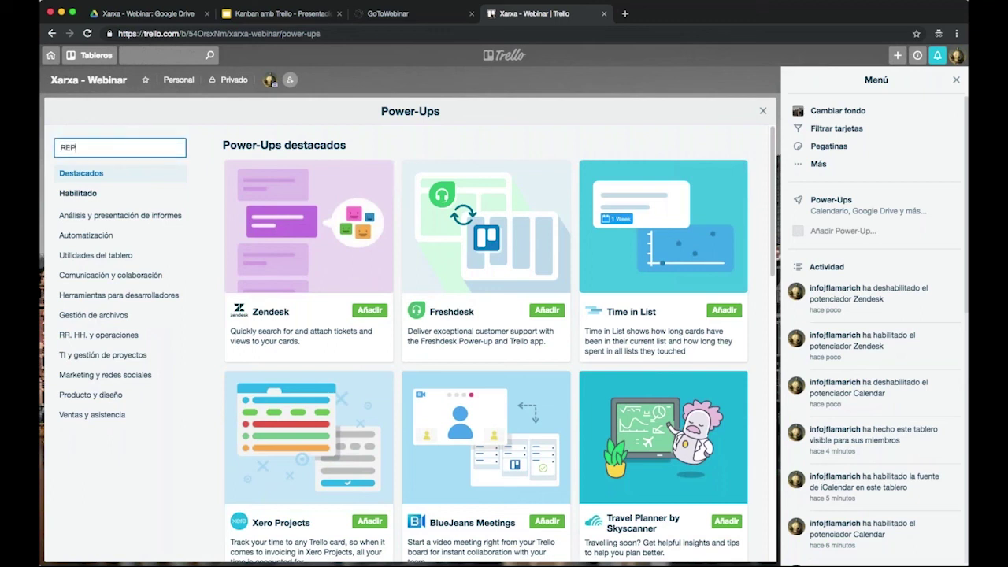
text(E)
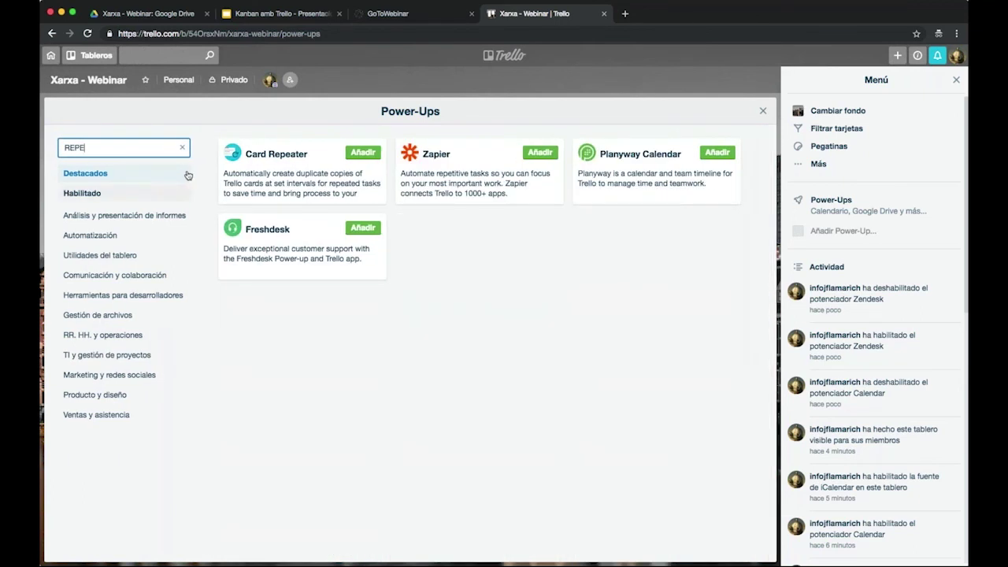
click(284, 162)
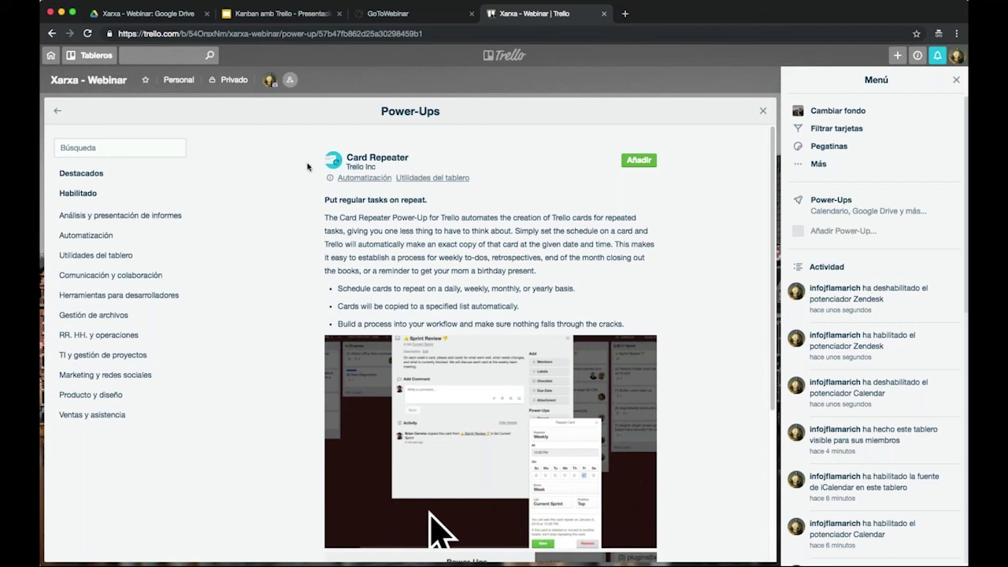
scroll(394, 163, down, 2)
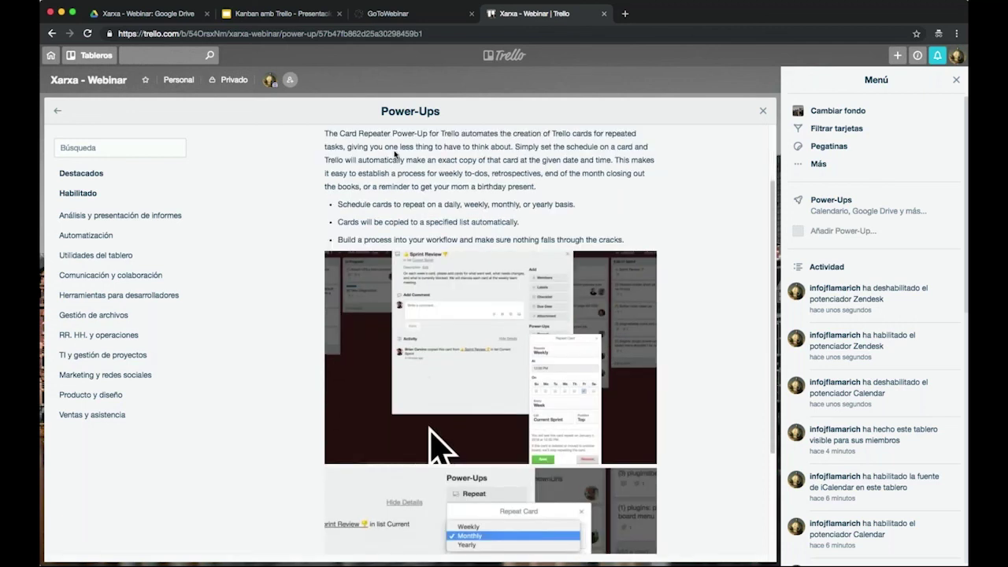
scroll(394, 163, up, 2)
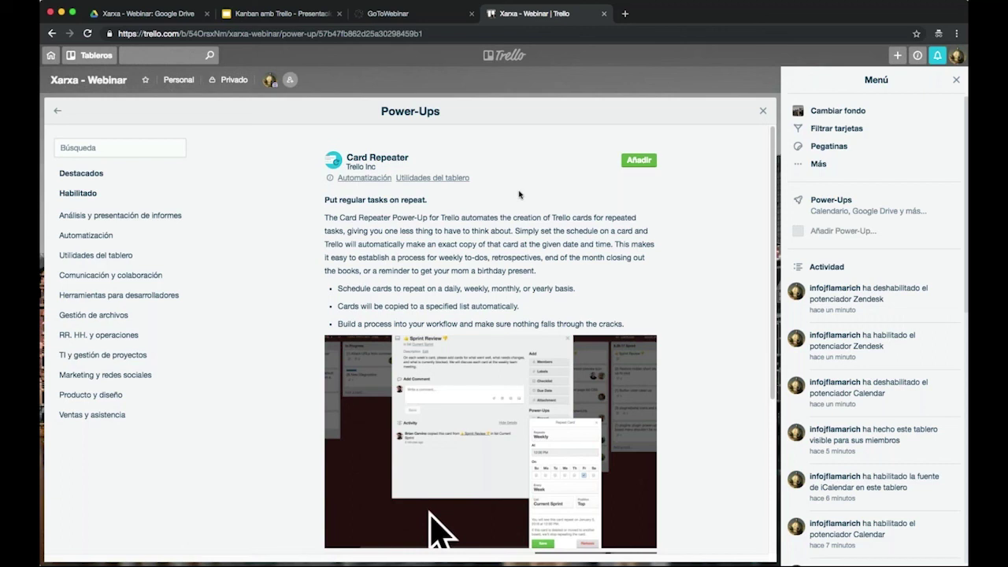
click(763, 110)
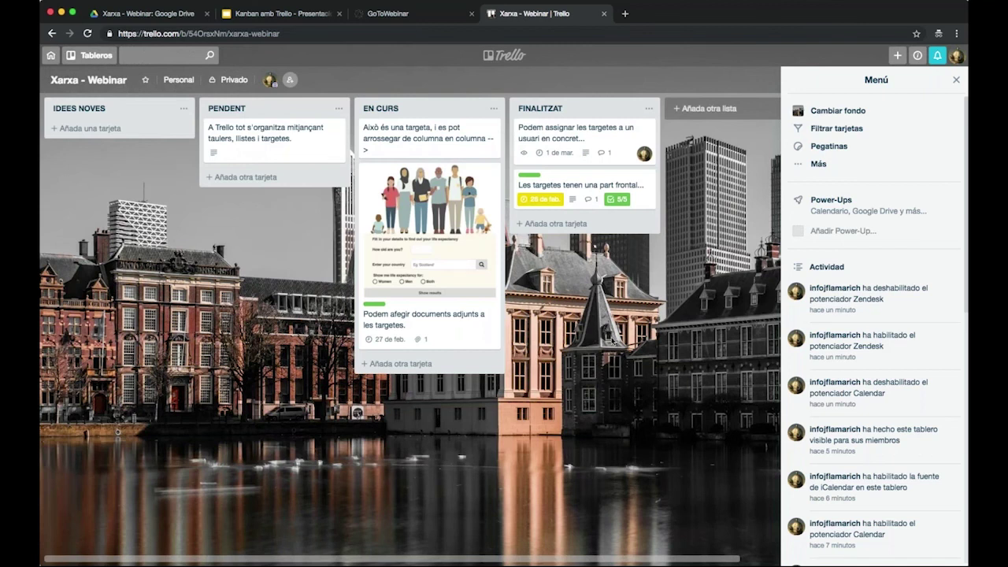
- Archive the card "Podem assignar les targetes a un usuari en concret..." from the FINALITZAT list and close it
click(801, 163)
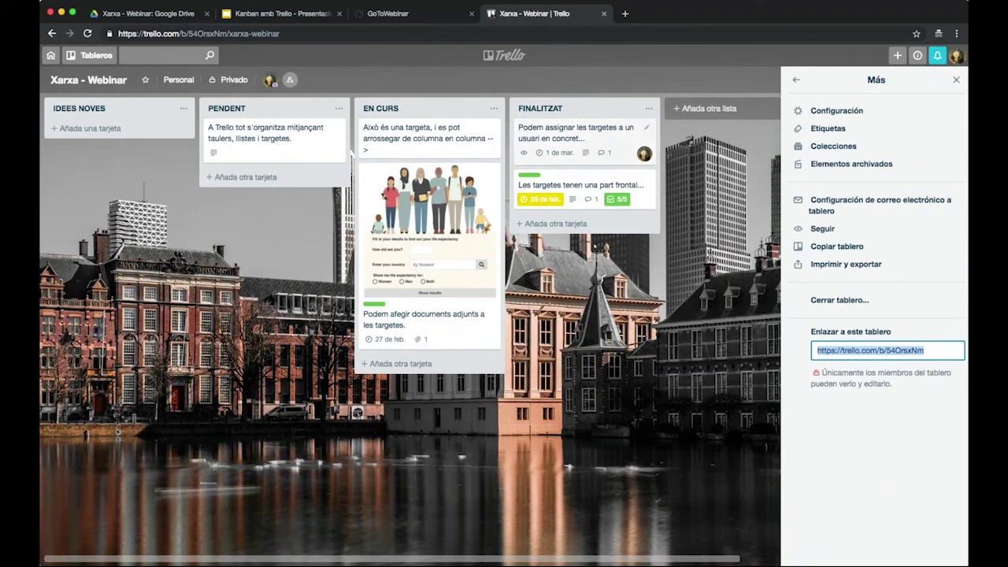
click(578, 134)
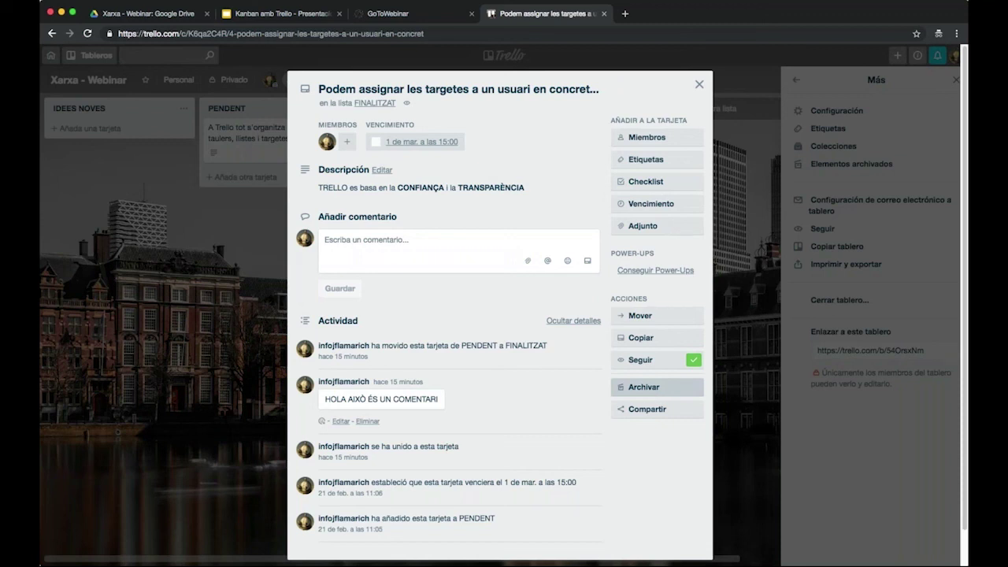
click(643, 386)
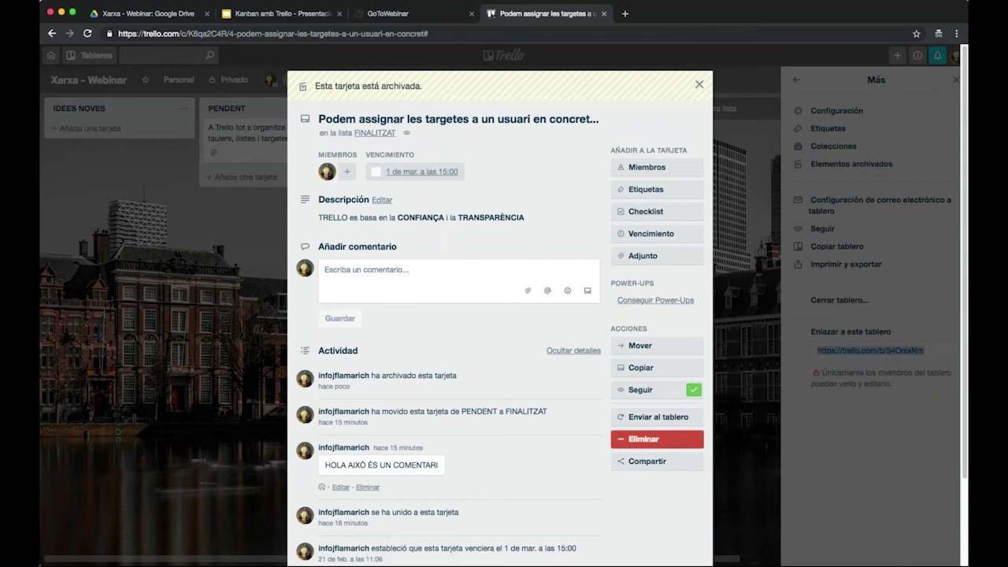
click(698, 84)
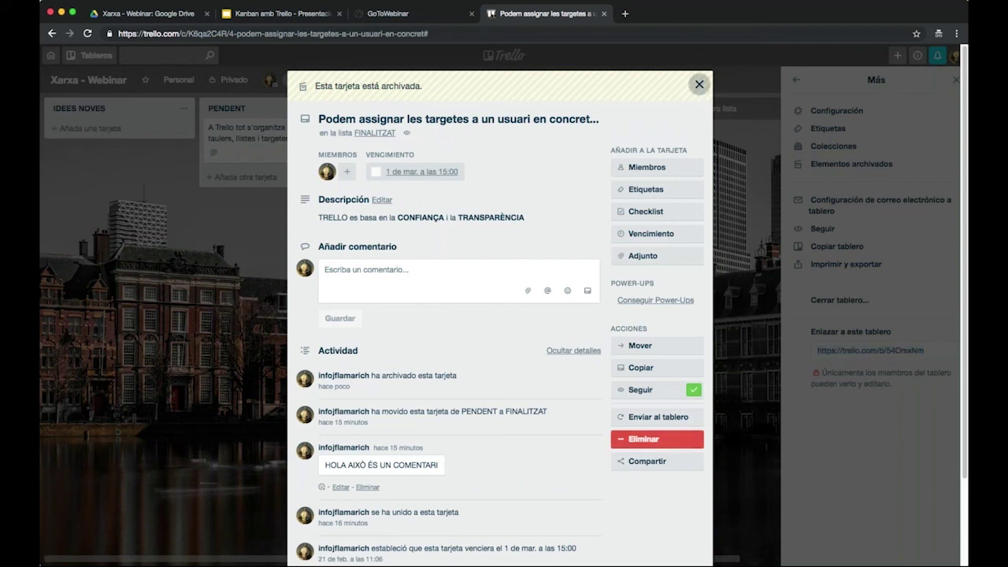
click(699, 84)
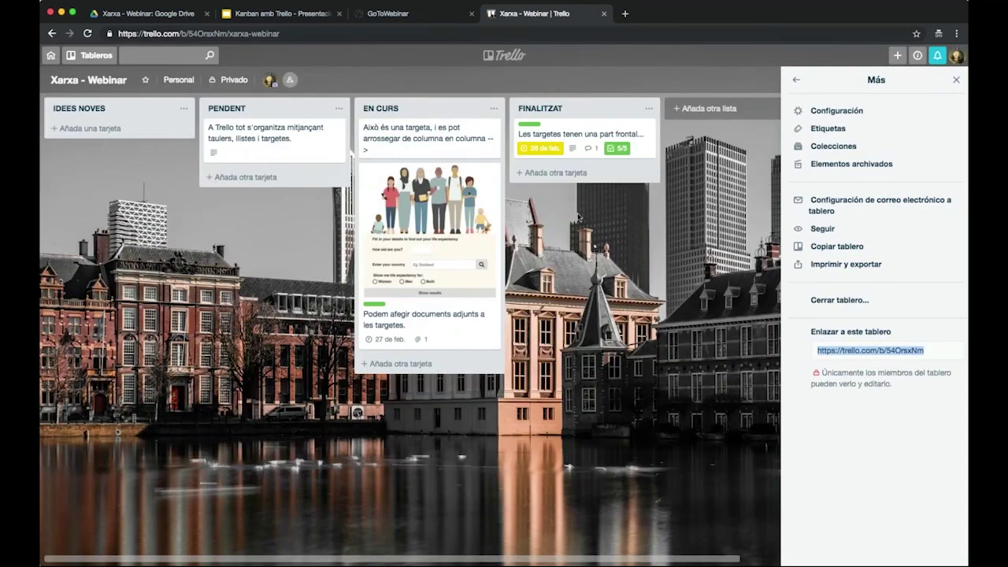
- Permanently delete the card "Podem assignar les targetes a un usuari en concret..." from the board's archived items
click(794, 81)
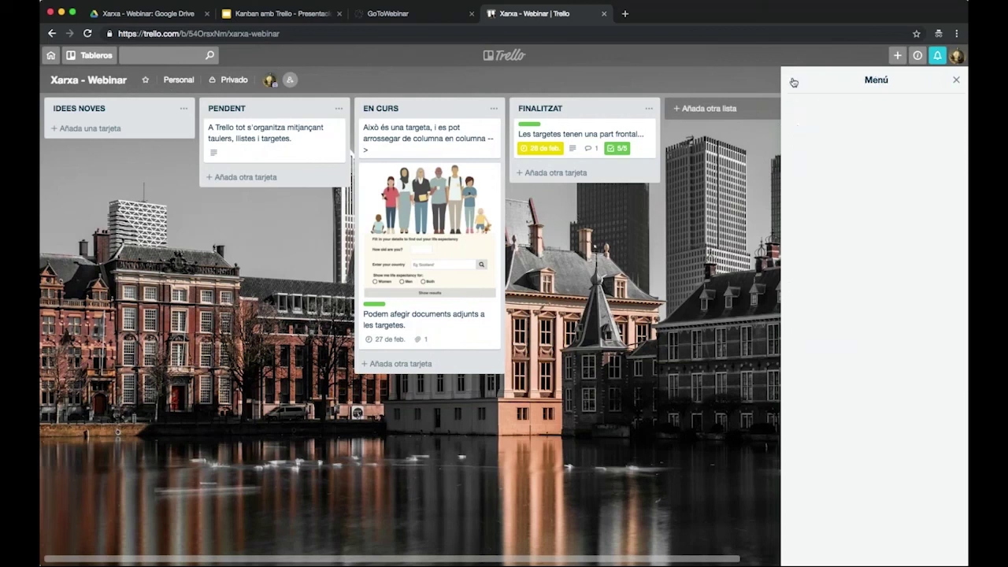
click(807, 165)
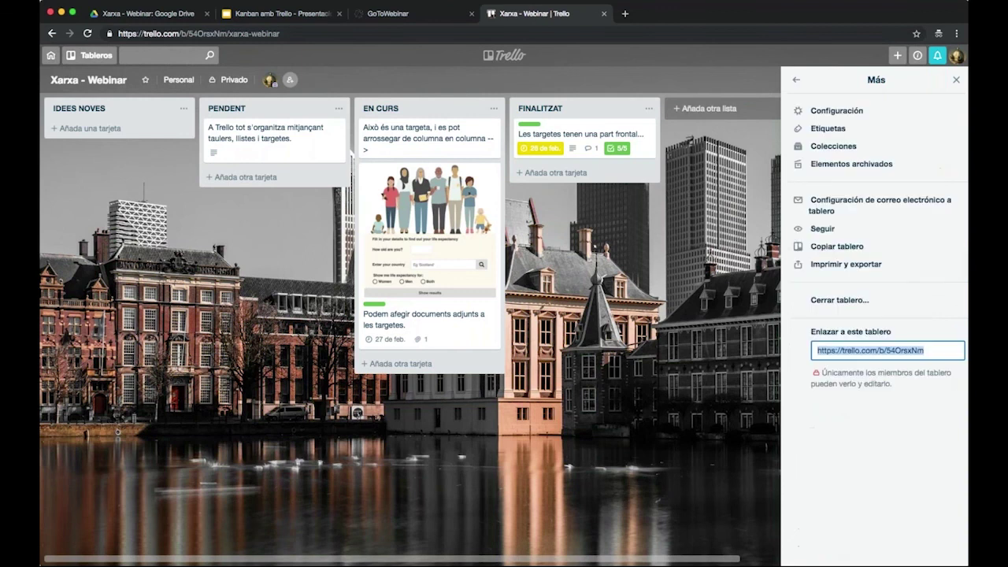
click(828, 164)
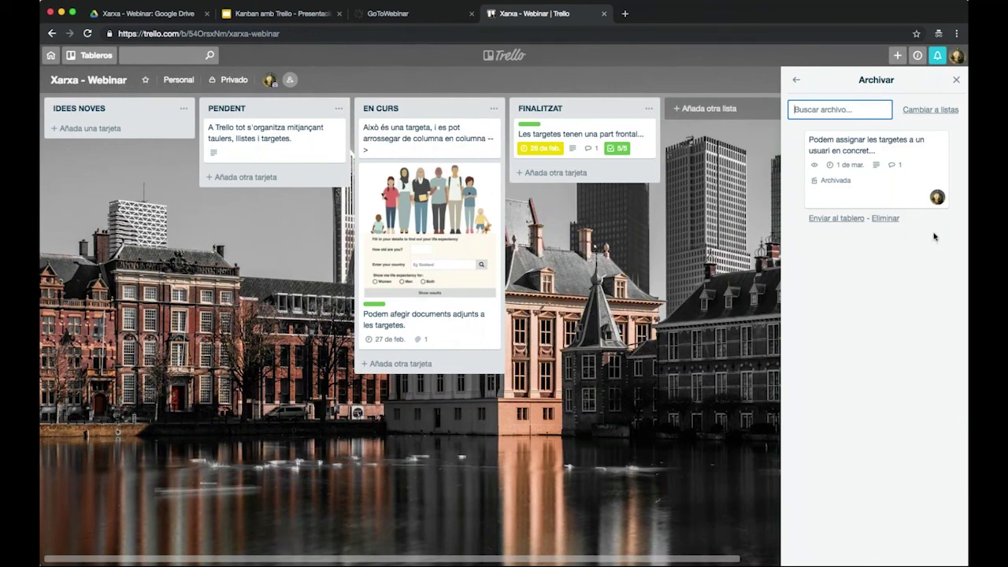
click(873, 163)
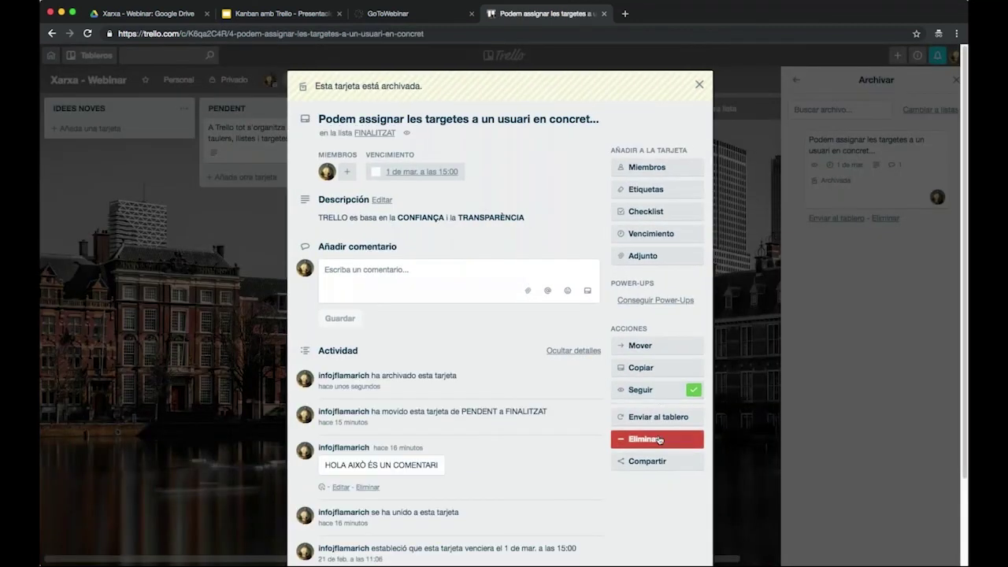
click(660, 439)
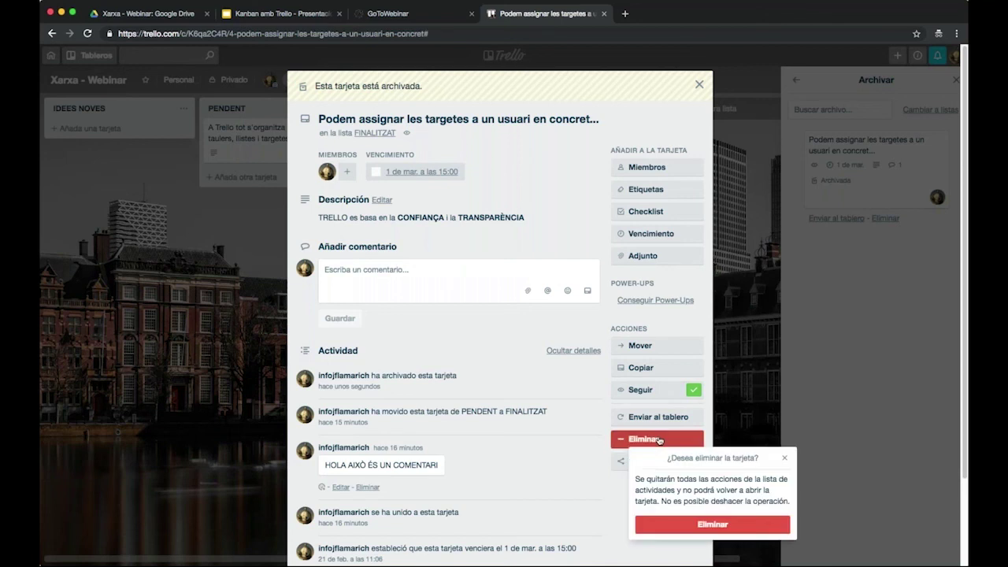
click(713, 524)
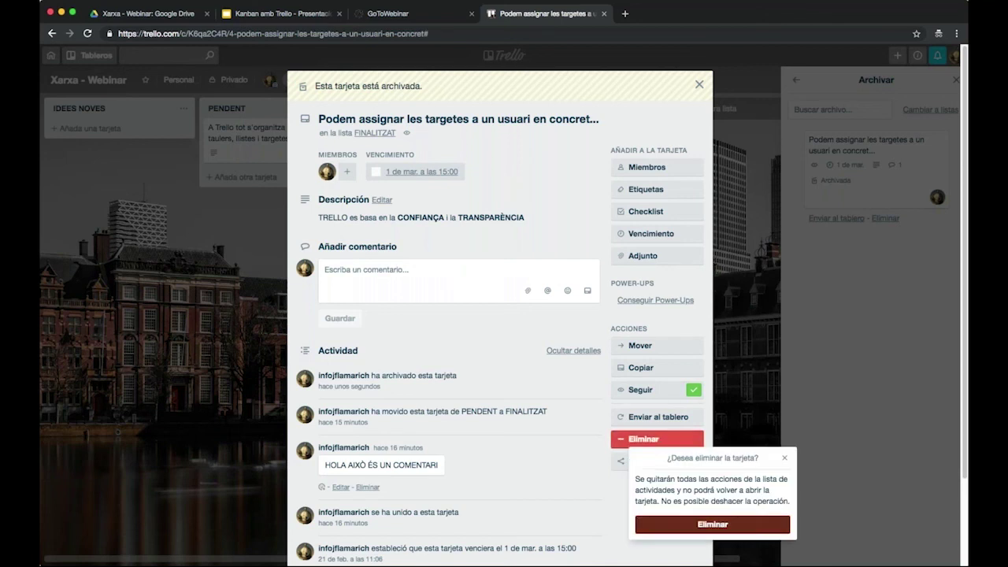
- Archive the card "Les targetes tenen una part frontal..." from FINALITZAT and return to the main board menu
click(582, 127)
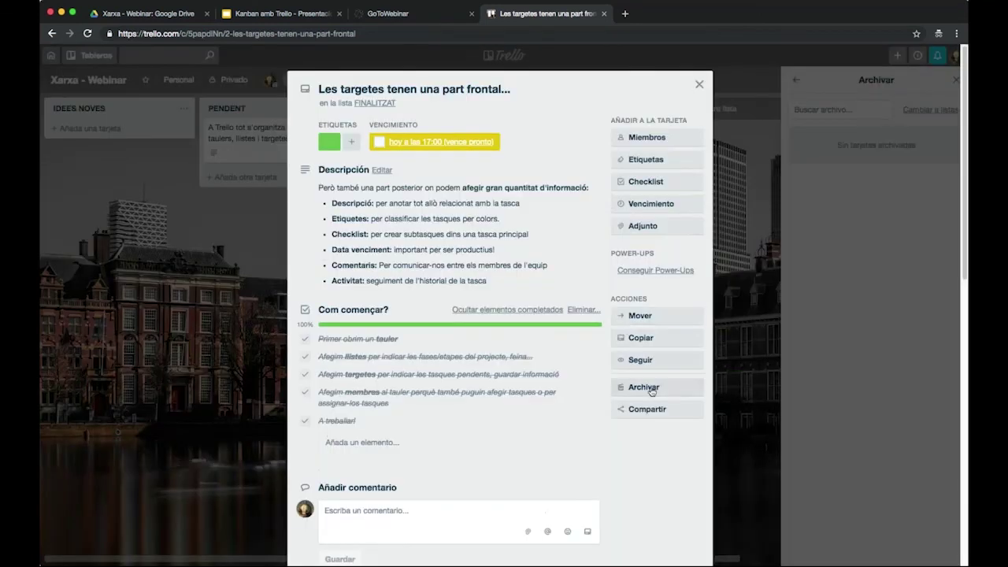
click(652, 389)
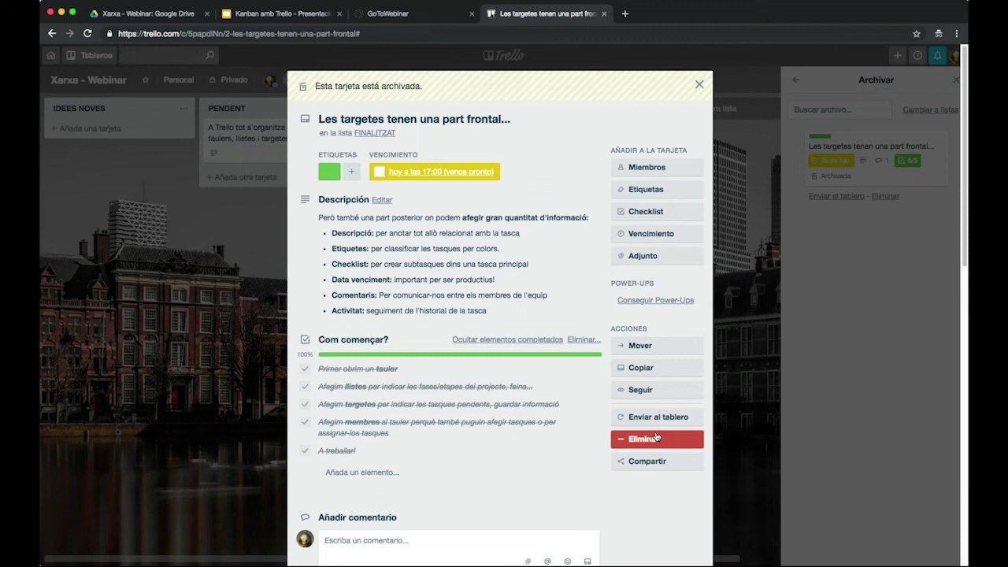
click(698, 85)
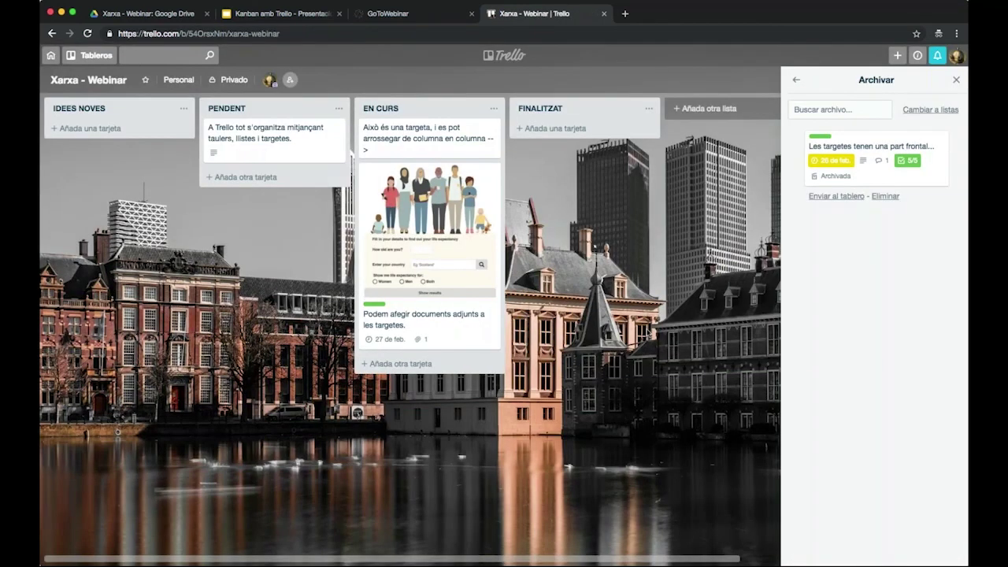
click(798, 82)
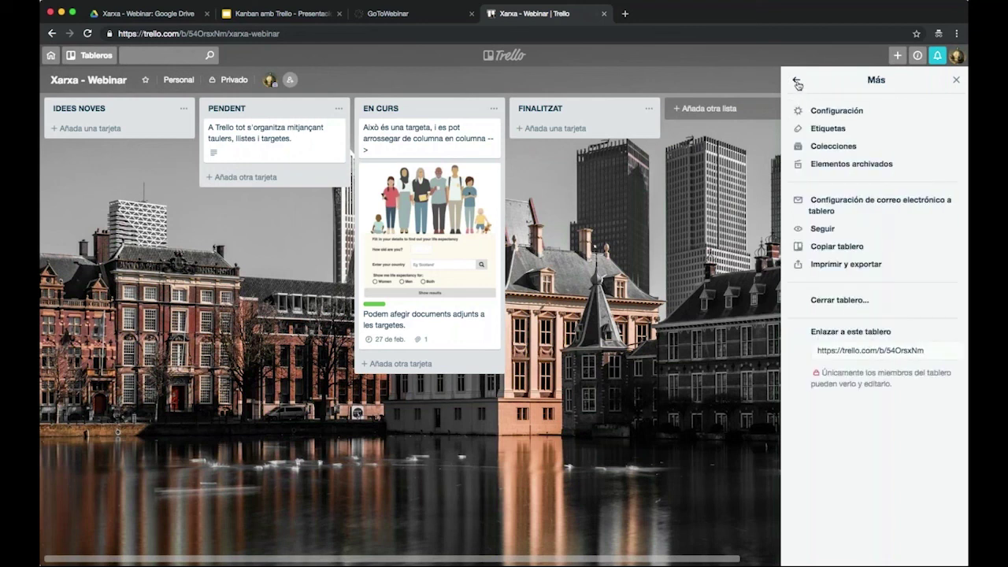
click(797, 82)
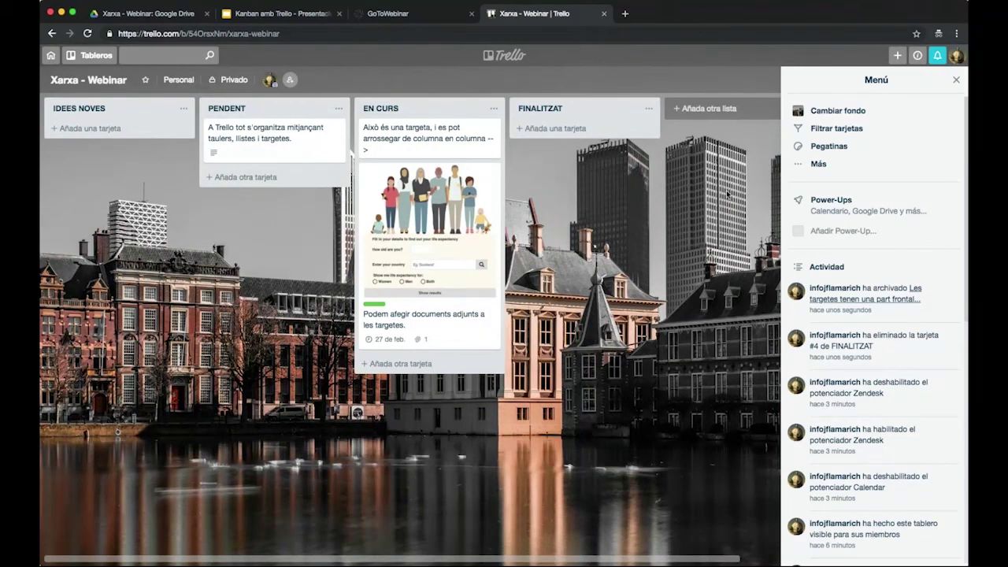
- Set the due date of the PENDENT card "A Trello tot s'organitza mitjançant taulers, llistes i targetes." to 28 February 2019
click(271, 138)
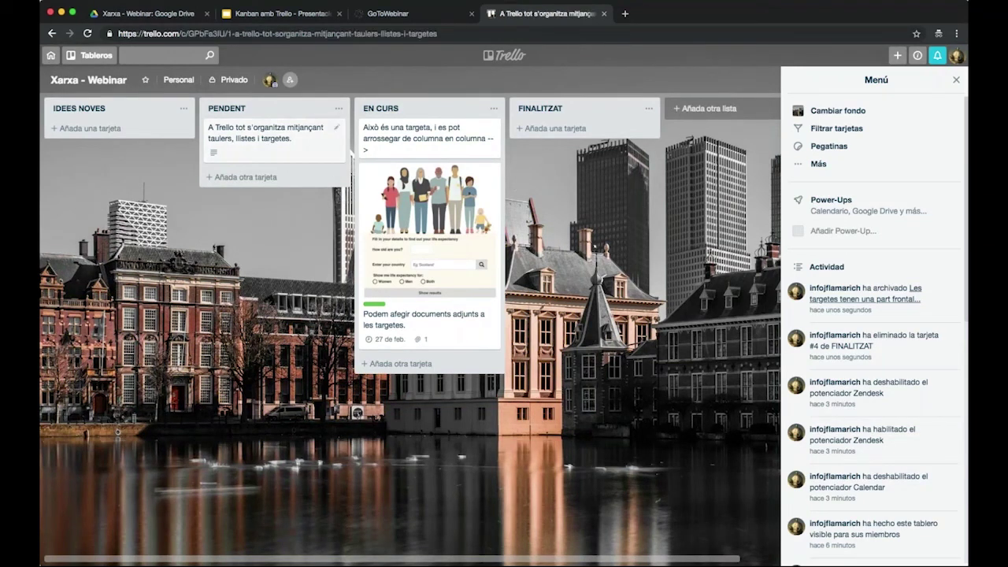
click(655, 203)
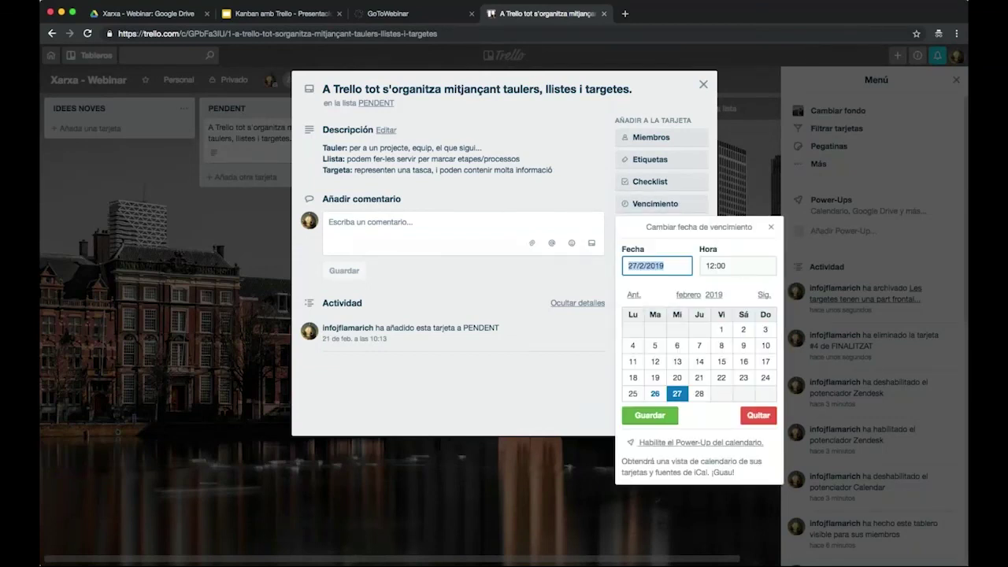
click(698, 393)
click(664, 417)
click(703, 84)
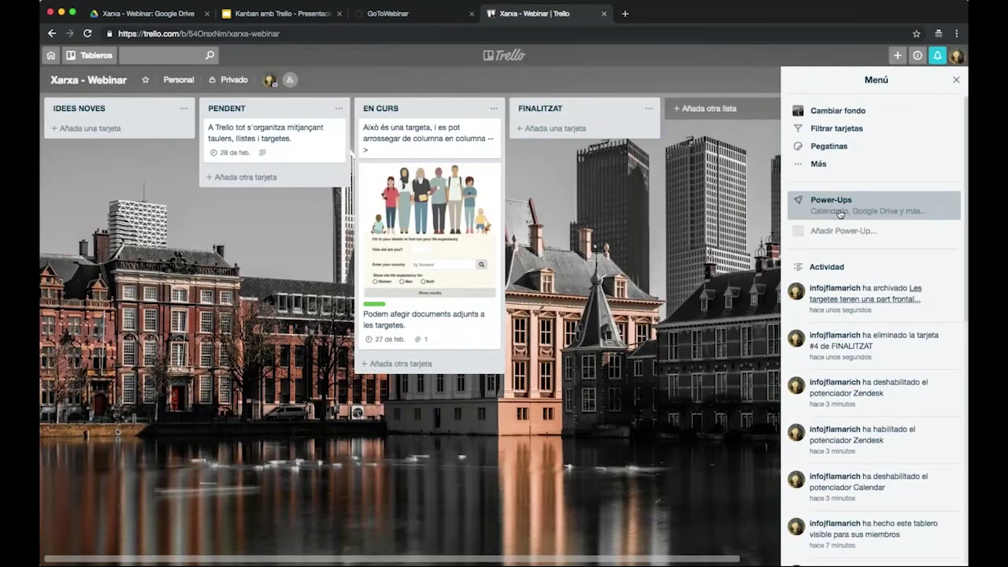
- Find the Calendar Power-Up by searching for "CALEN", add it to the board, and return to the lists
click(841, 214)
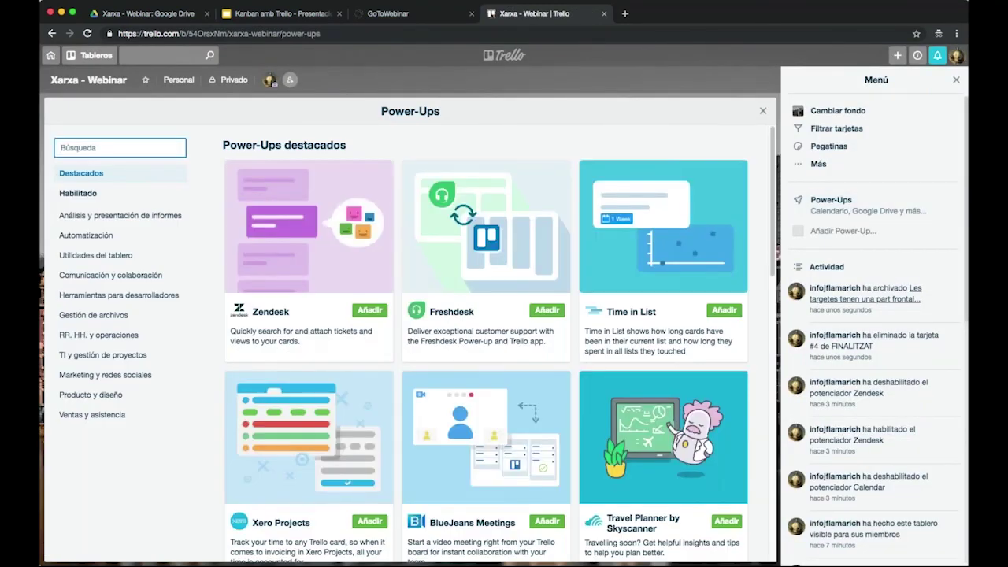
text(CALEN)
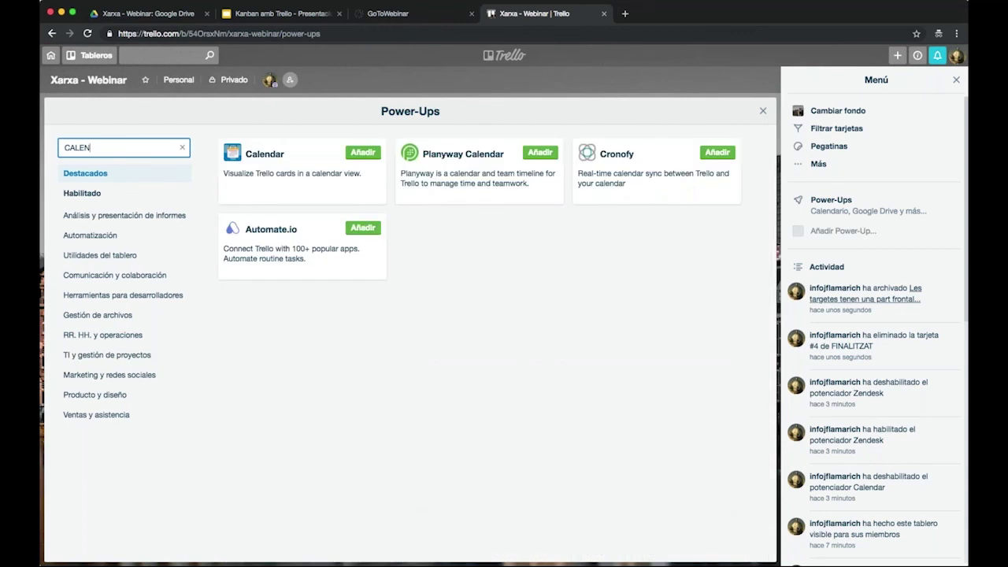
click(363, 153)
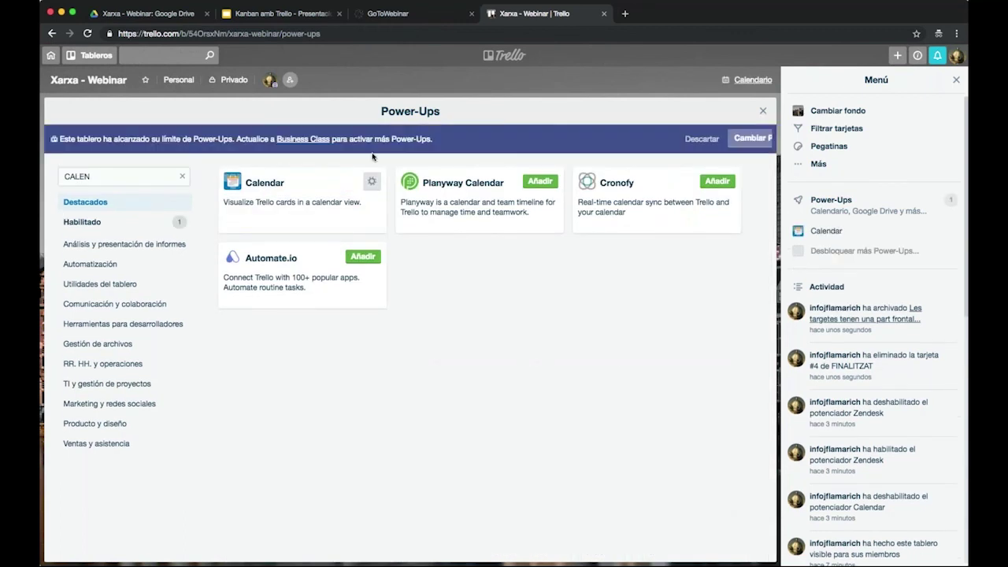
click(764, 113)
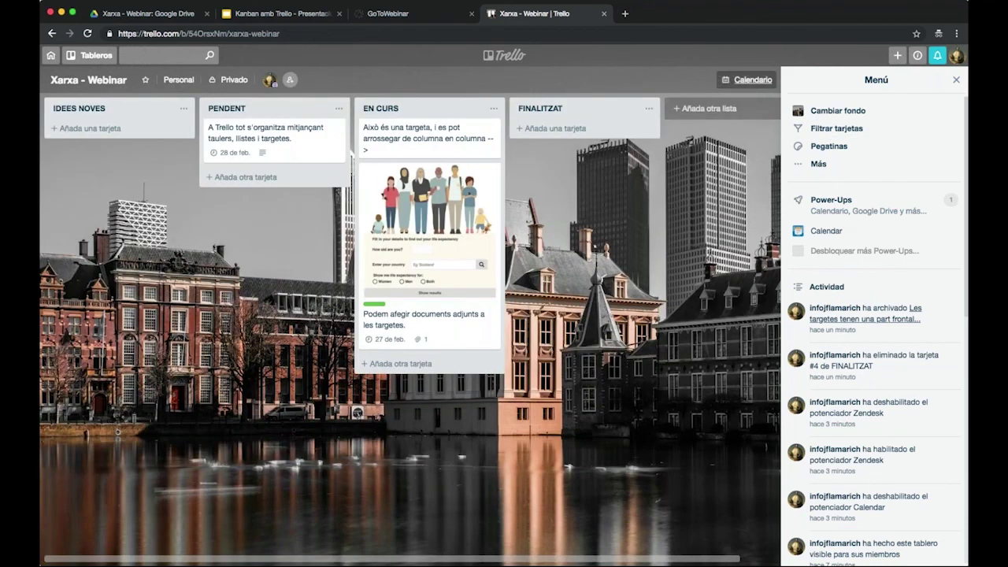
- Show the board's calendar view and select the iCalendar feed address in the calendar settings
click(752, 79)
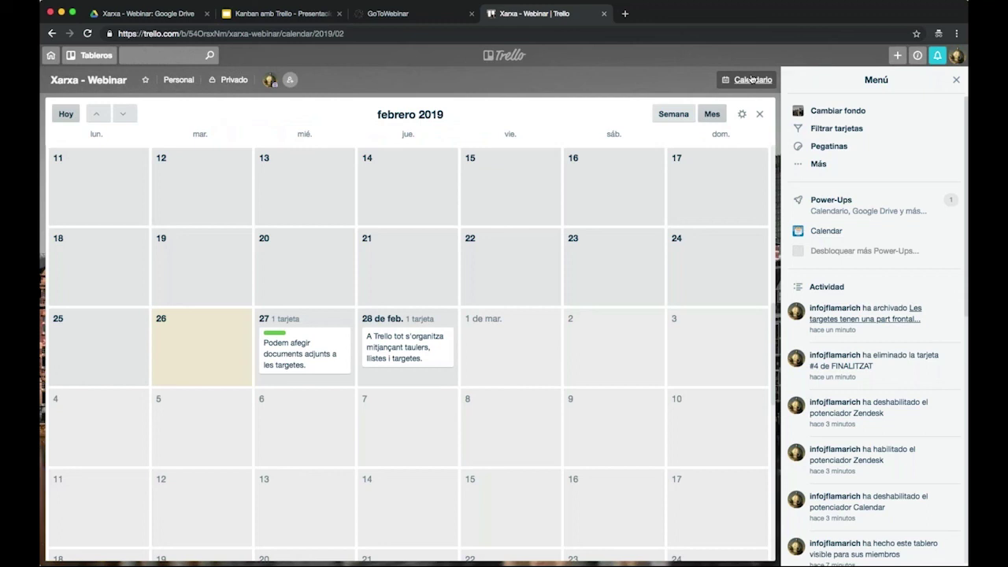
click(741, 116)
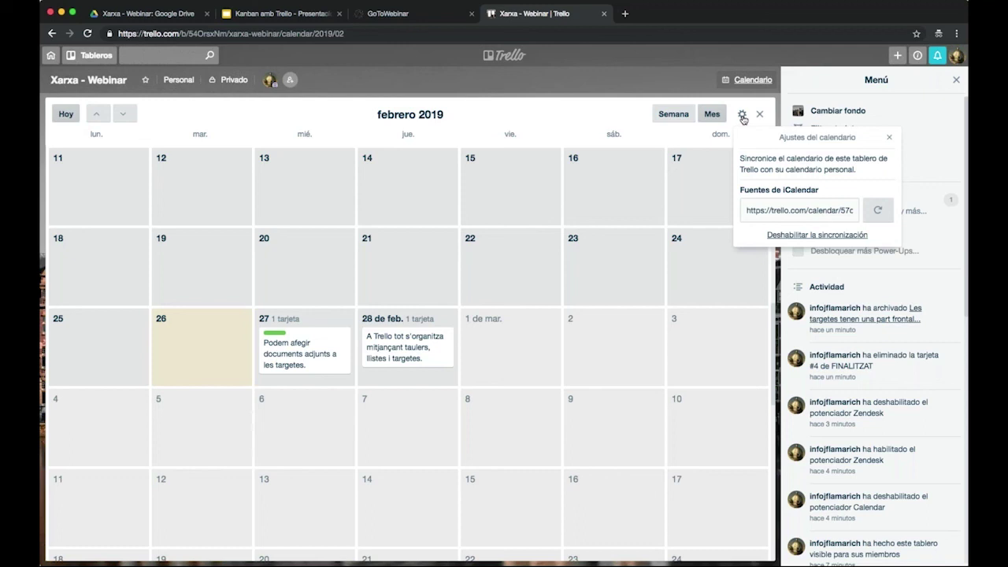
click(795, 208)
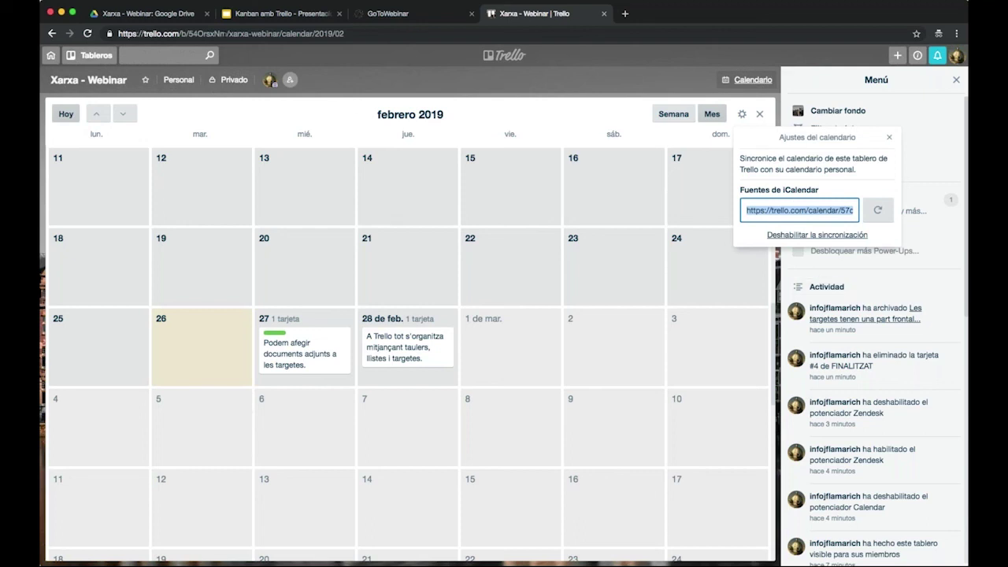
- Switch to Google Drive and open Google Calendar from its Google apps
click(175, 16)
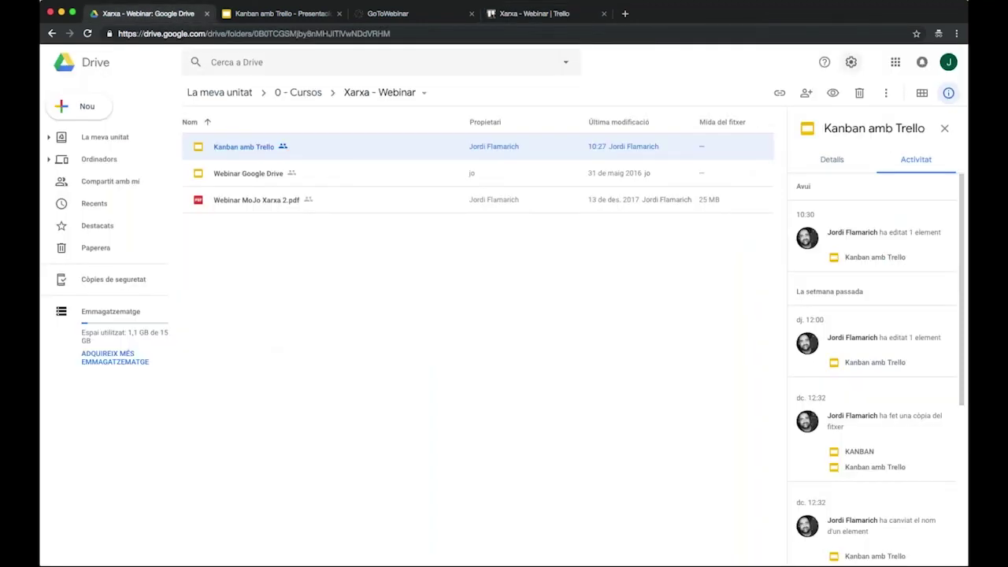
click(898, 63)
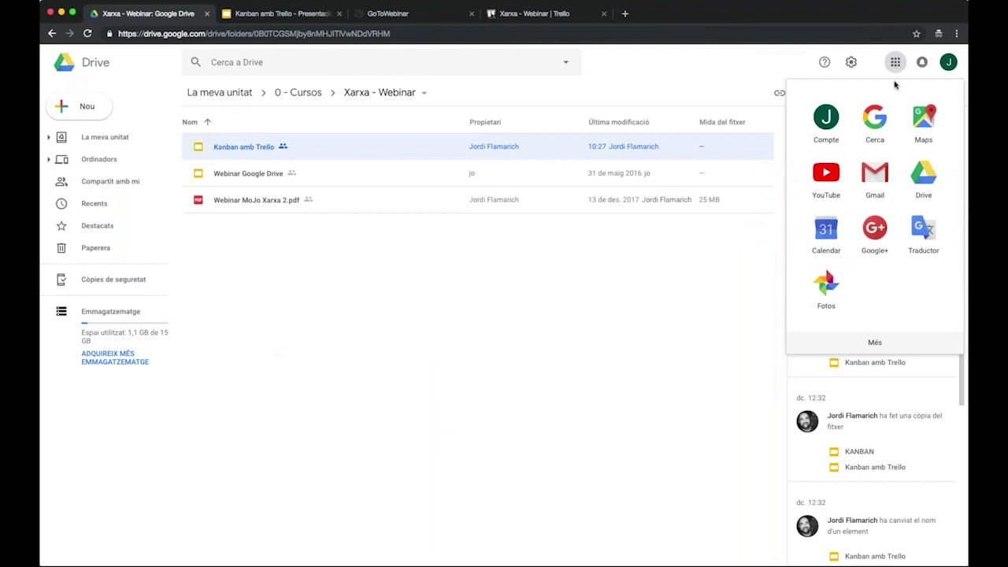
click(826, 230)
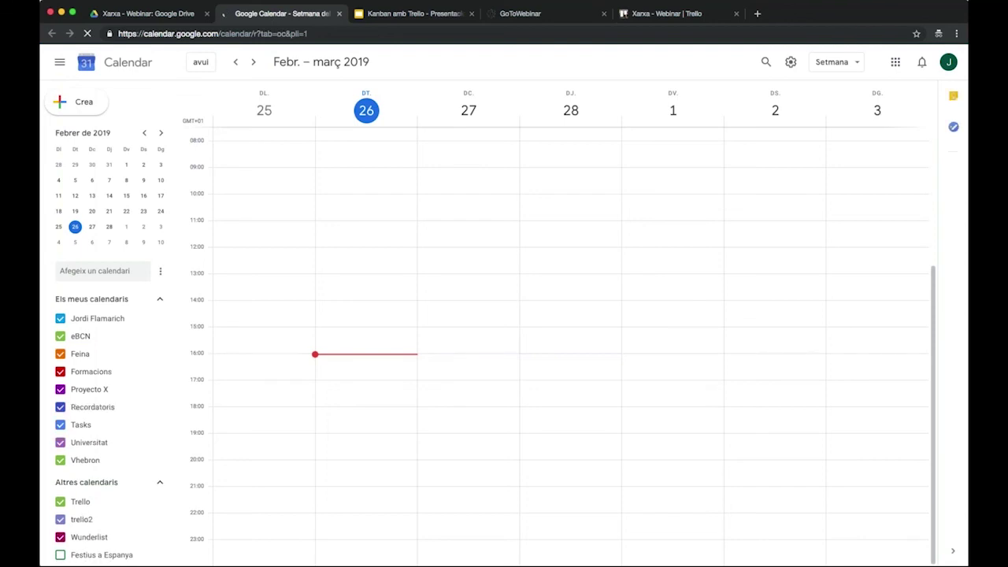
- Add a calendar from URL in Google Calendar using the copied Trello iCalendar feed address, and return to the week view
click(159, 272)
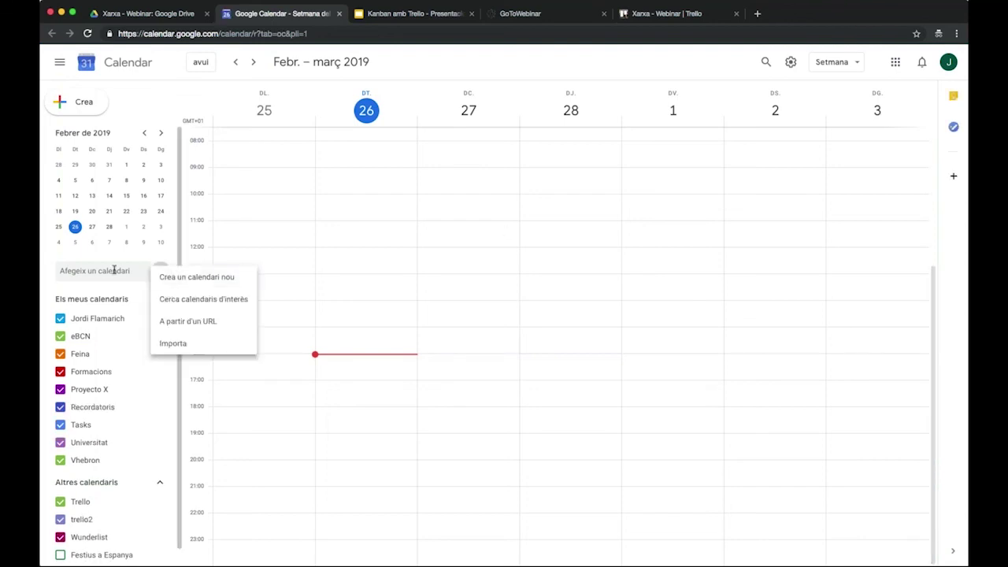
click(195, 324)
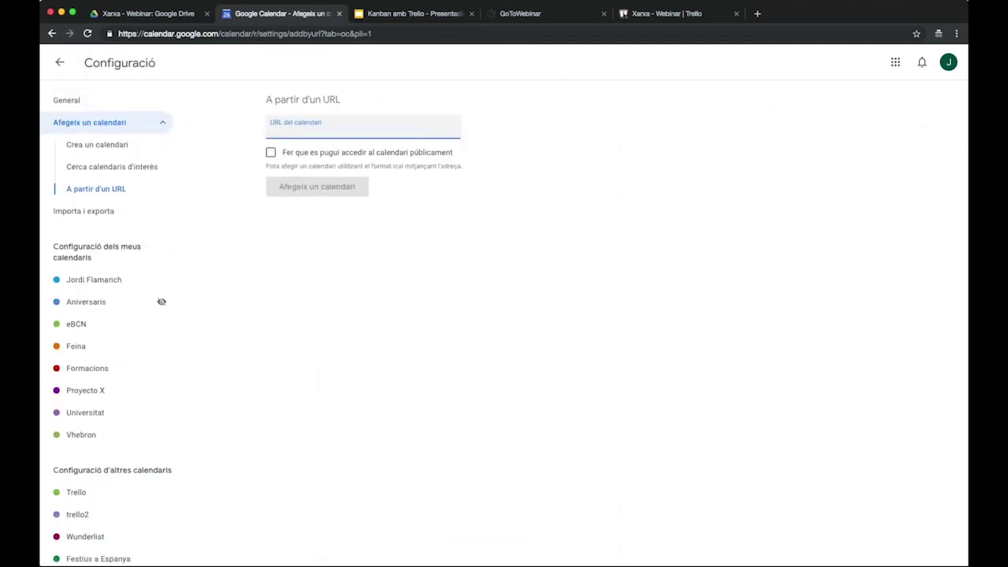
key(super+v)
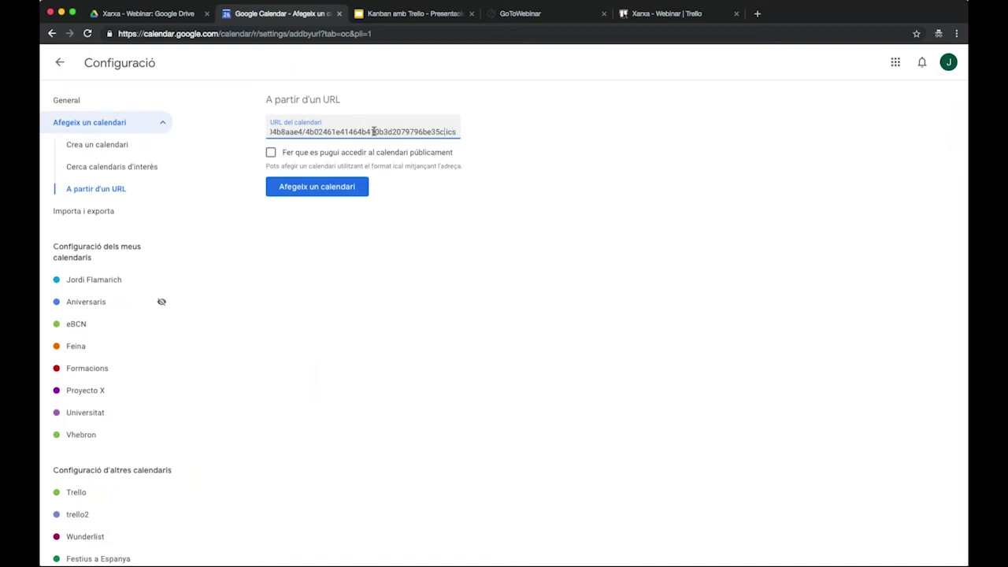
key(Left)
key(Left)
key(Left)
key(Left)
key(Left)
key(Left)
key(Left)
key(Left)
key(Left)
key(Left)
key(Left)
key(Left)
key(Left)
key(Left)
key(Left)
key(Left)
key(Left)
key(Left)
key(Left)
key(Left)
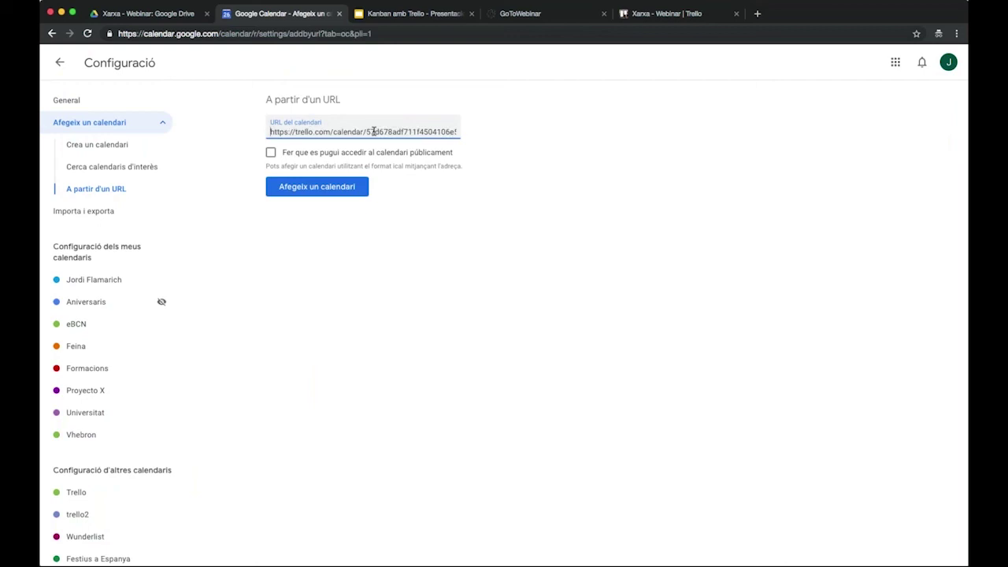
click(337, 192)
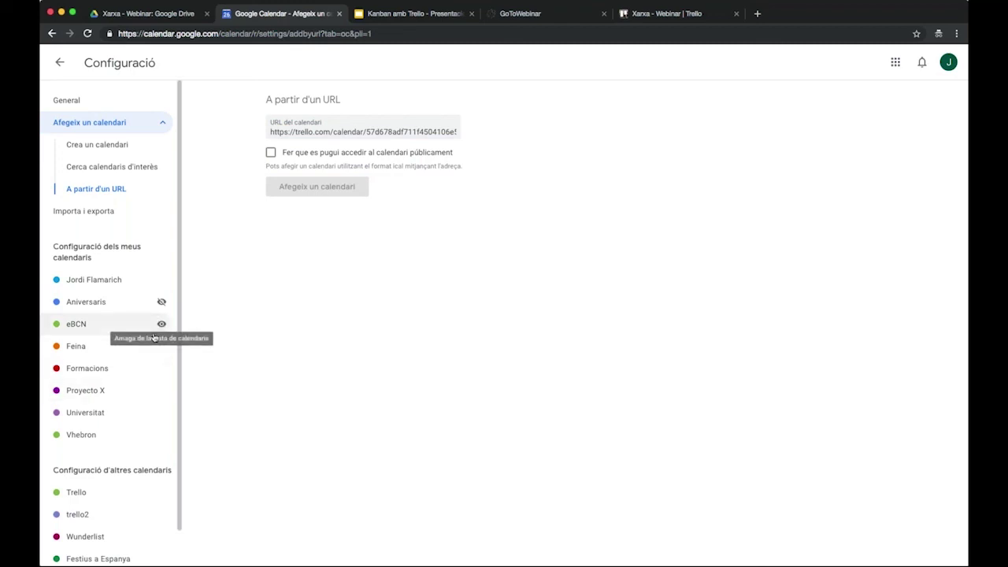
drag(178, 371, 179, 461)
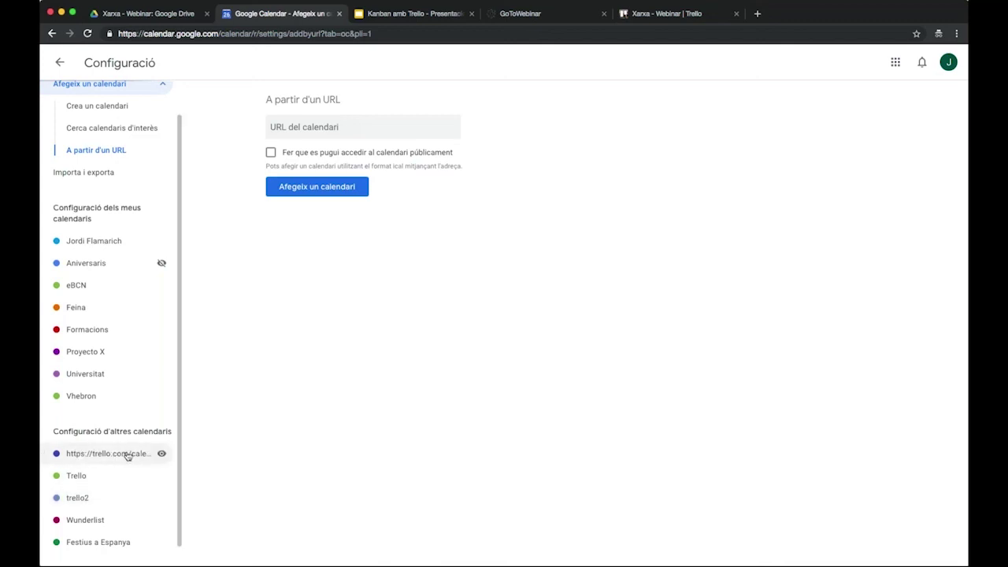
key(Escape)
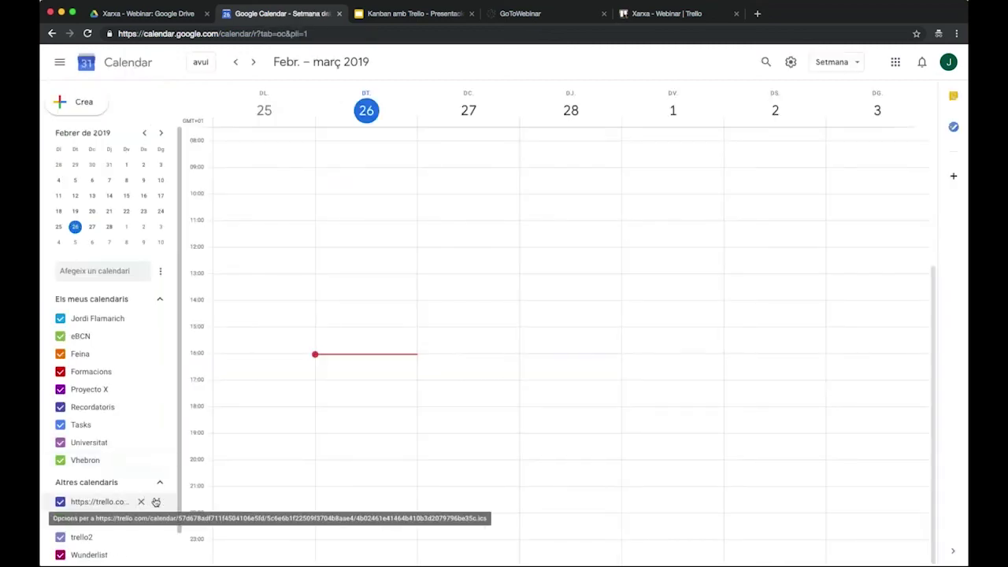
- Rename the newly added Trello feed calendar to "TRELLO 3" in its settings and return to the calendar
click(159, 502)
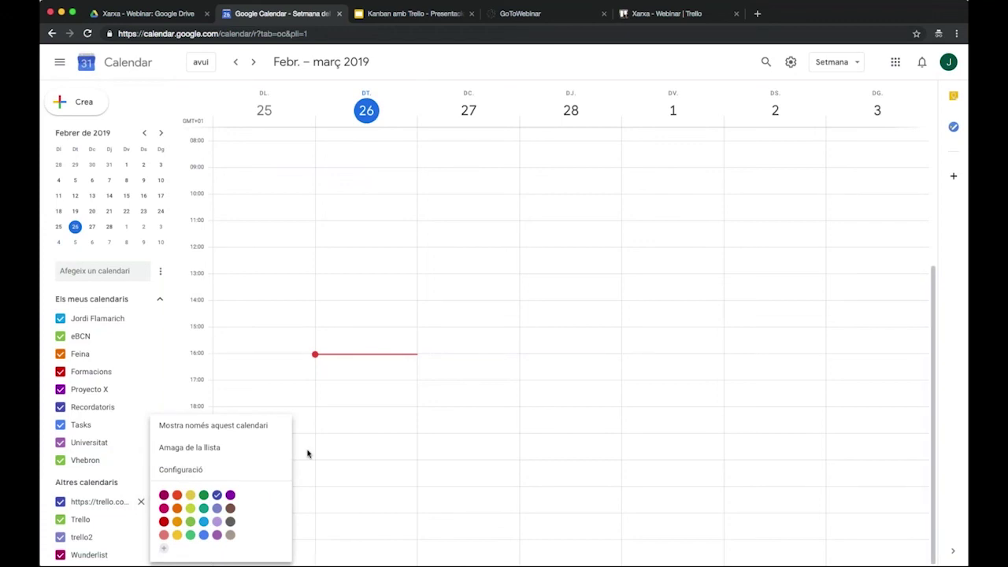
click(194, 475)
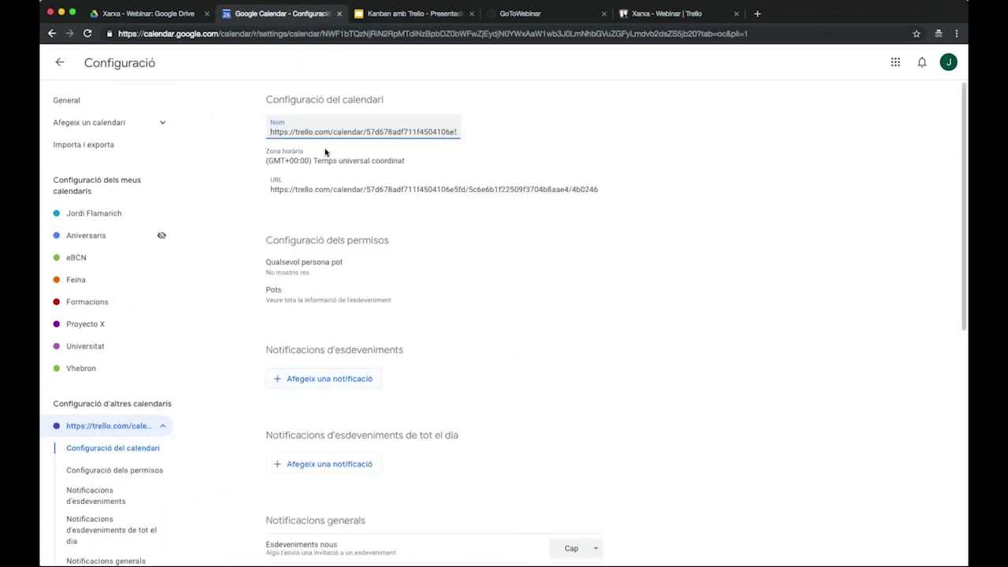
key(super+a)
text(TREKL)
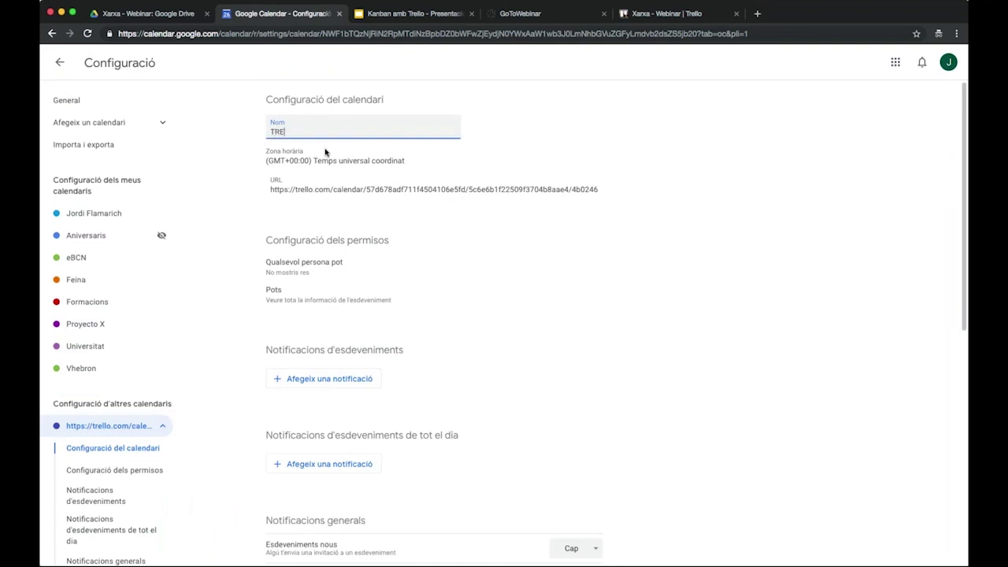
key(BackSpace)
text(LLO 3)
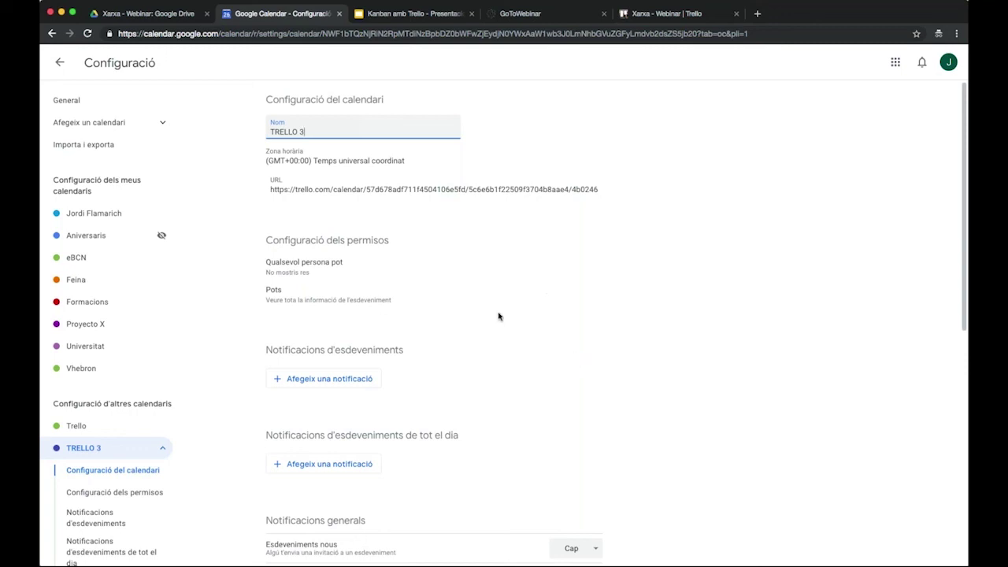
drag(962, 307, 446, 555)
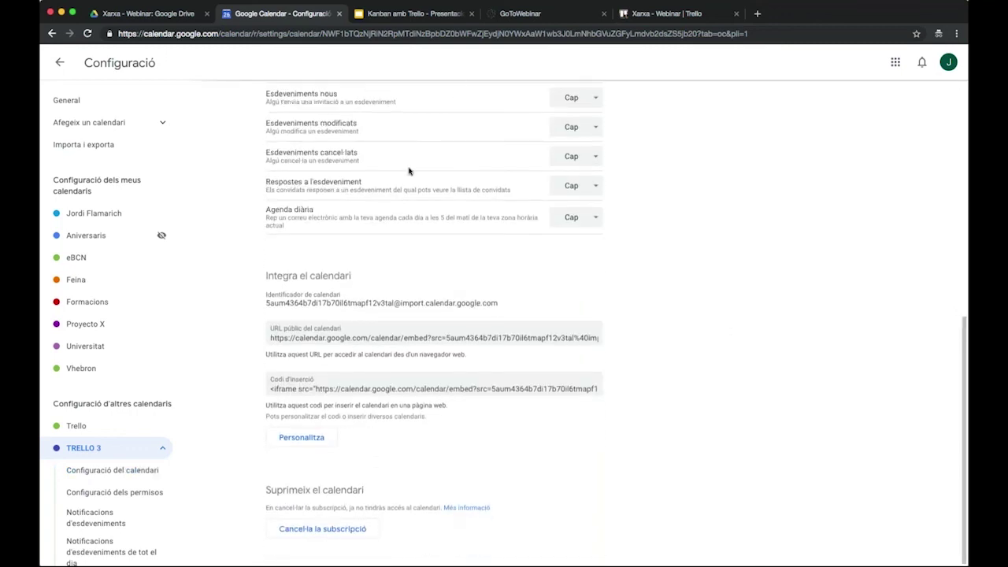
click(59, 62)
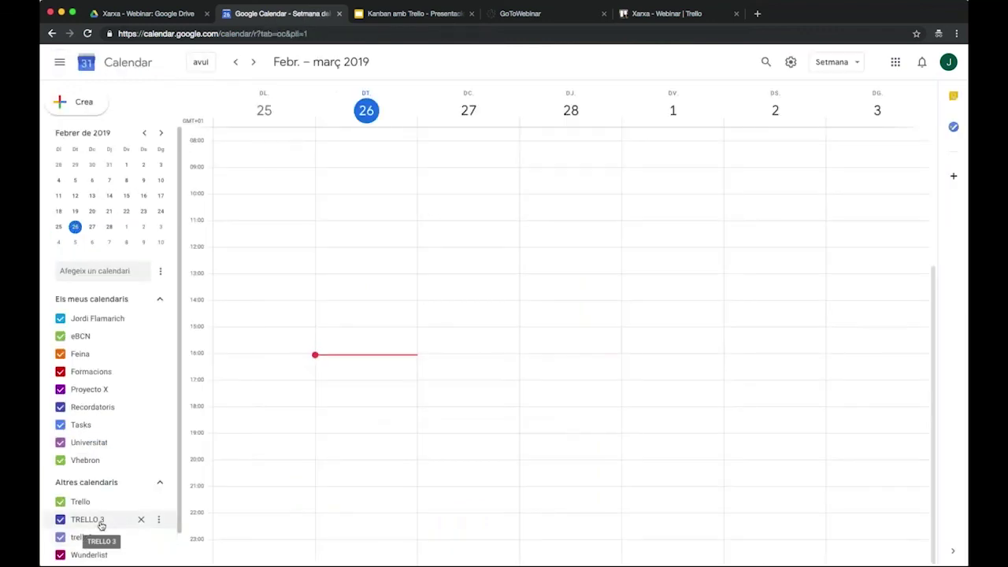
- Show Google Calendar by month (Mes), and switch to the "Xarxa - Webinar" Trello board, returning it to its lists
click(836, 62)
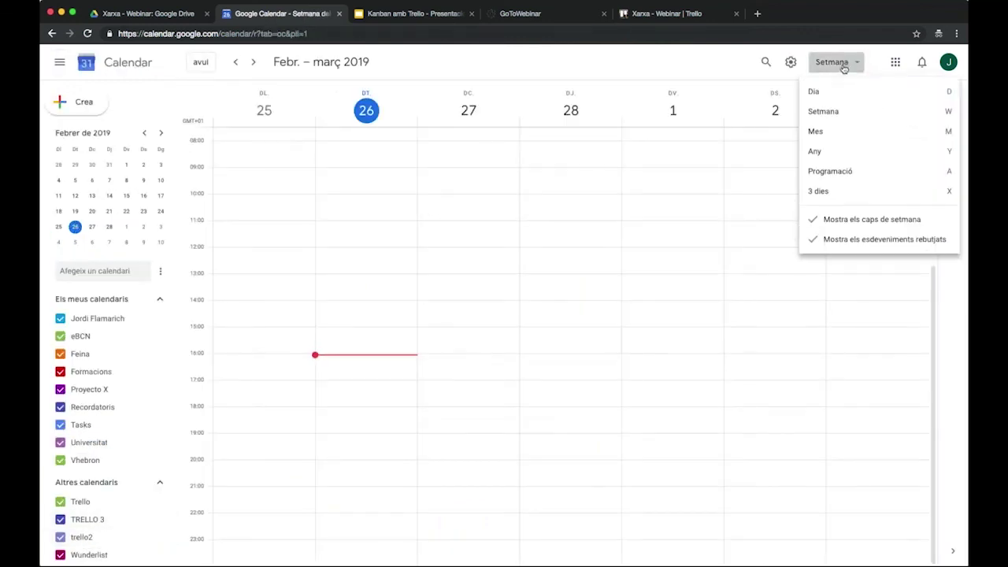
click(835, 133)
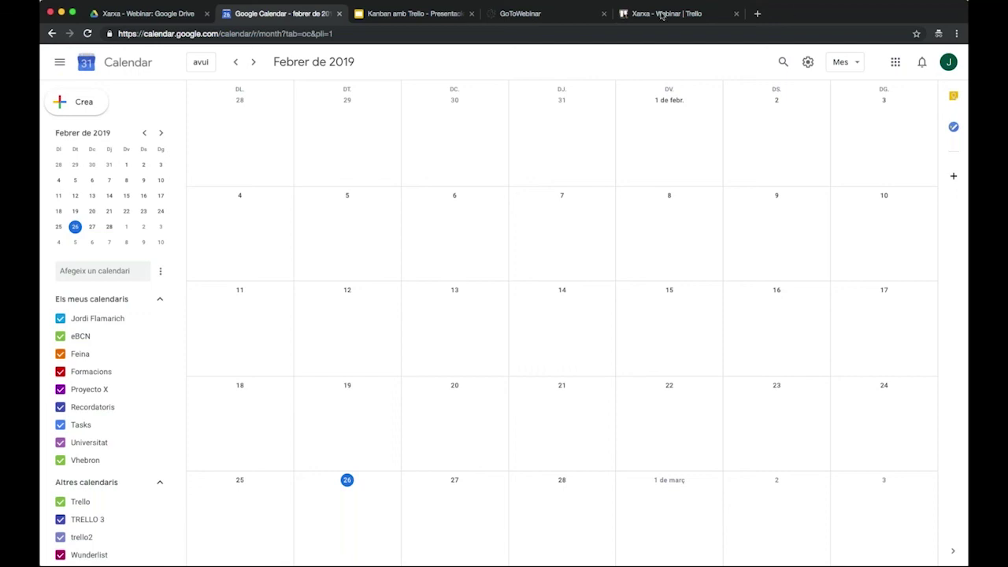
click(658, 14)
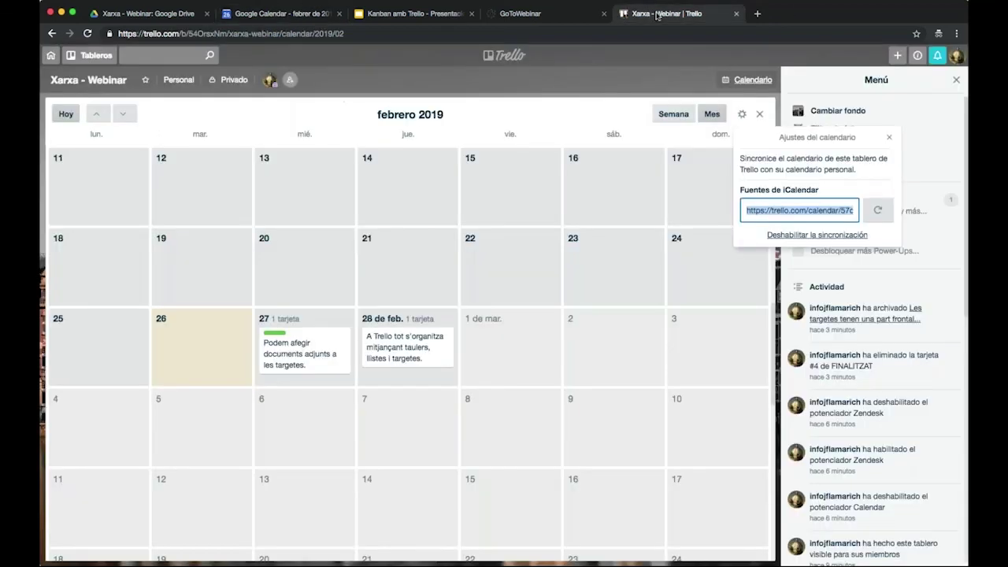
click(745, 80)
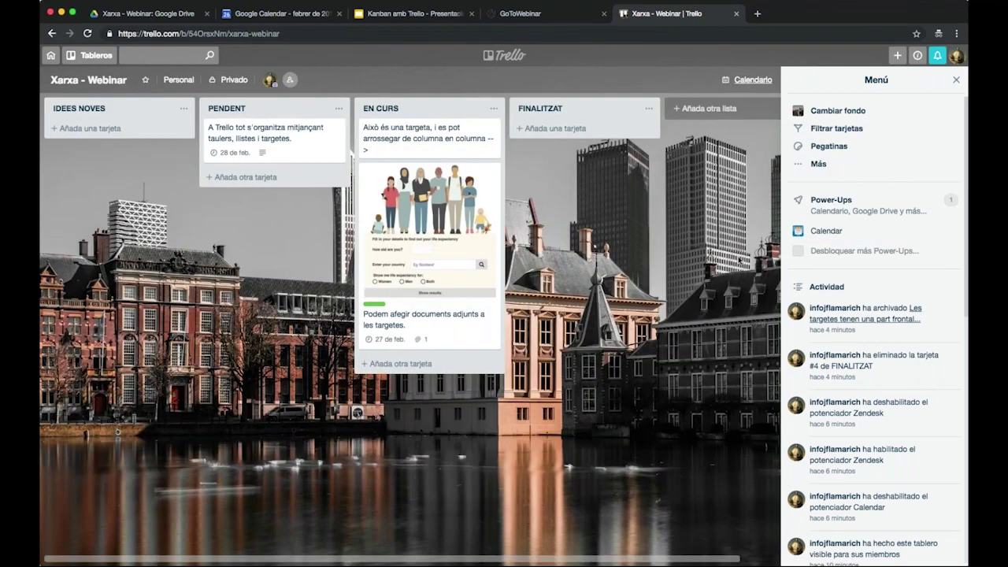